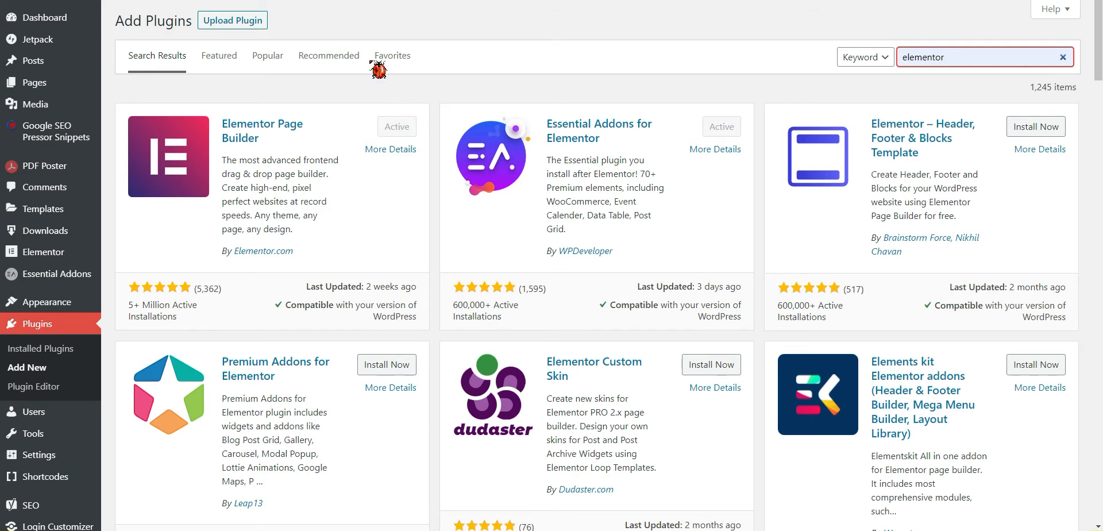
- Switch to the new blank WordPress page and open it for editing with Elementor
{"action": "left_click", "coordinate": [333, 0]}
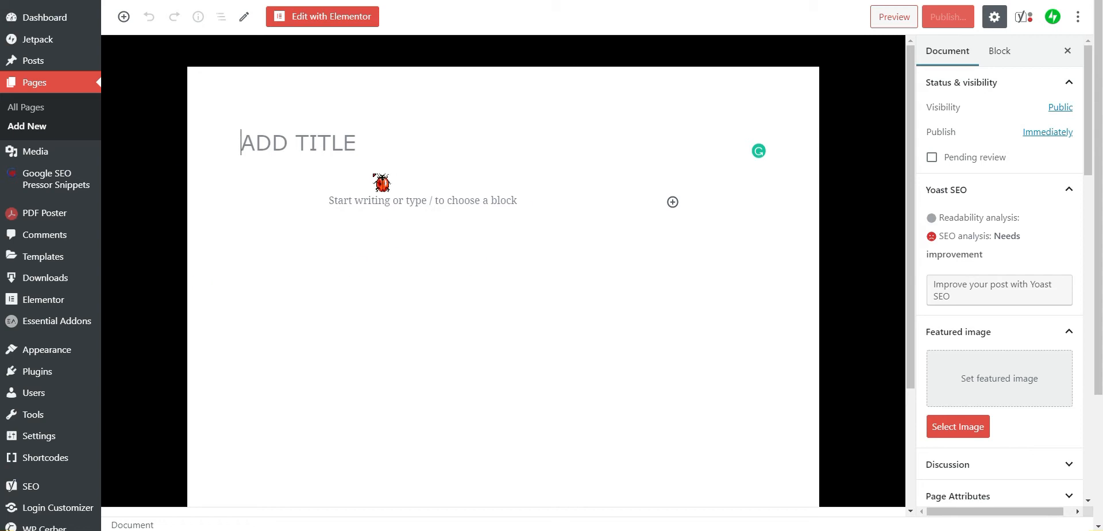
{"action": "left_click", "coordinate": [294, 18]}
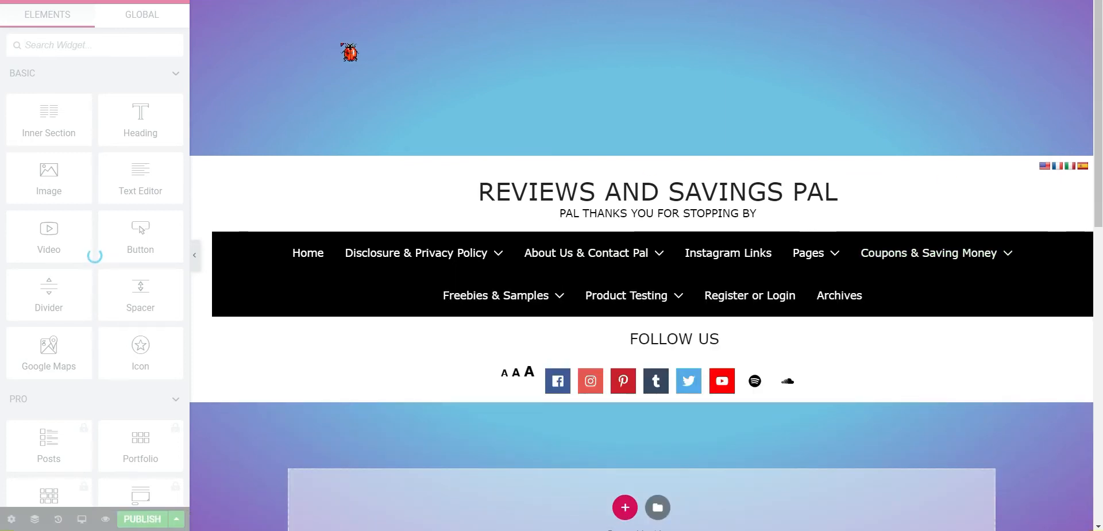
{"action": "scroll", "coordinate": [274, 174], "scroll_direction": "down", "scroll_amount": 4}
{"action": "scroll", "coordinate": [642, 264], "scroll_direction": "down", "scroll_amount": 5}
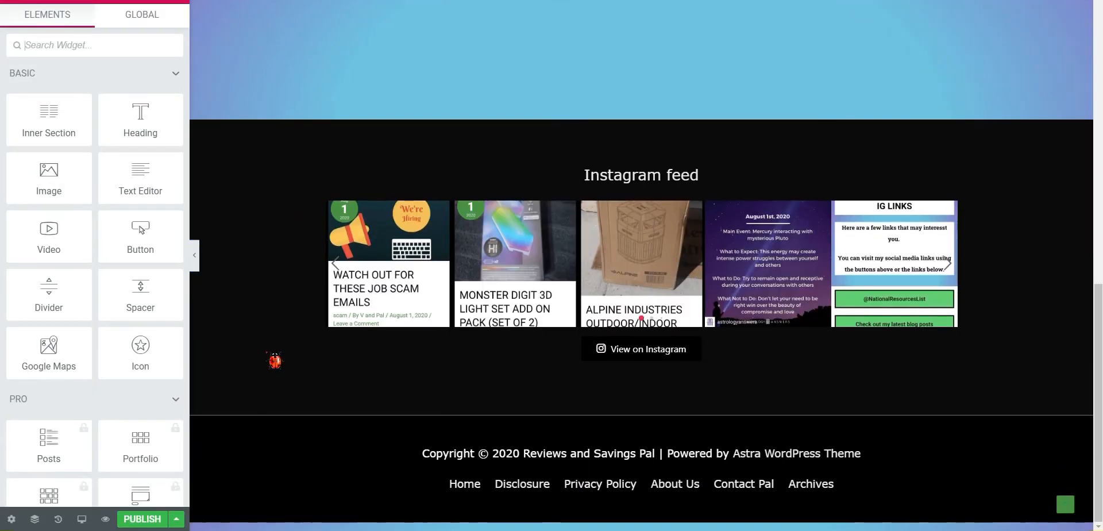
{"action": "scroll", "coordinate": [251, 322], "scroll_direction": "up", "scroll_amount": 5}
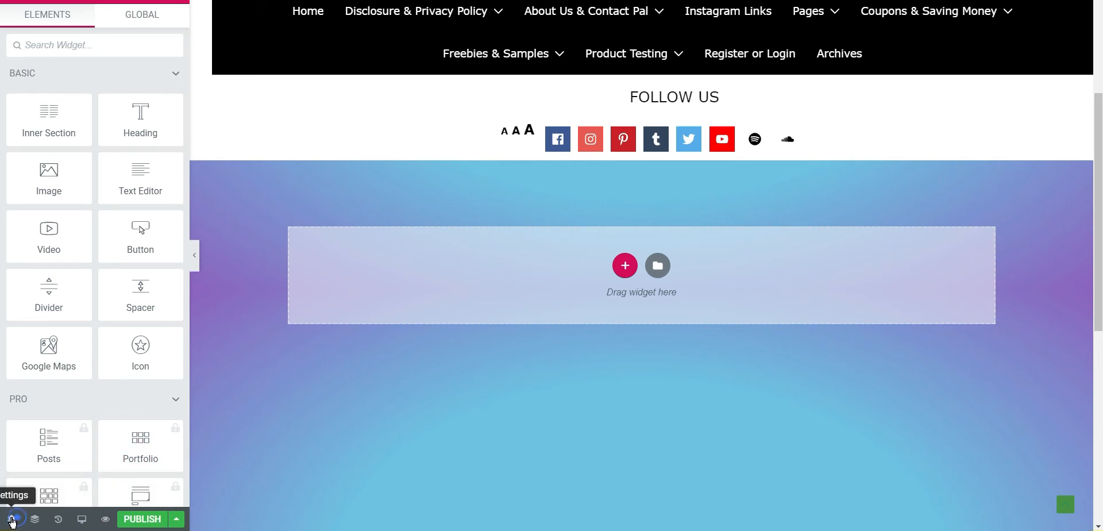
- Set the page layout to Elementor Canvas in the page's general settings and check the page without its header and footer
{"action": "left_click", "coordinate": [11, 519]}
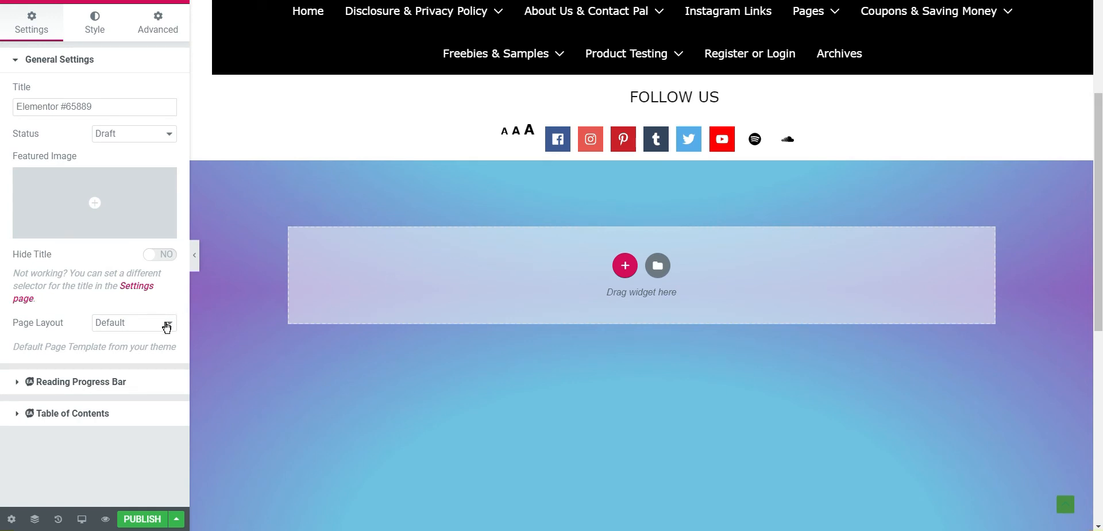
{"action": "left_click", "coordinate": [167, 322]}
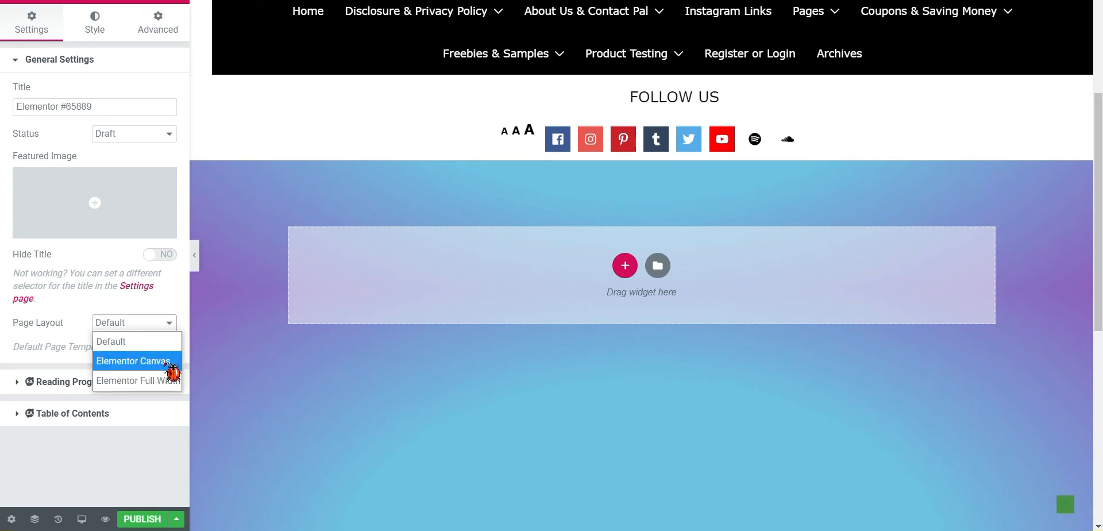
{"action": "left_click", "coordinate": [167, 364]}
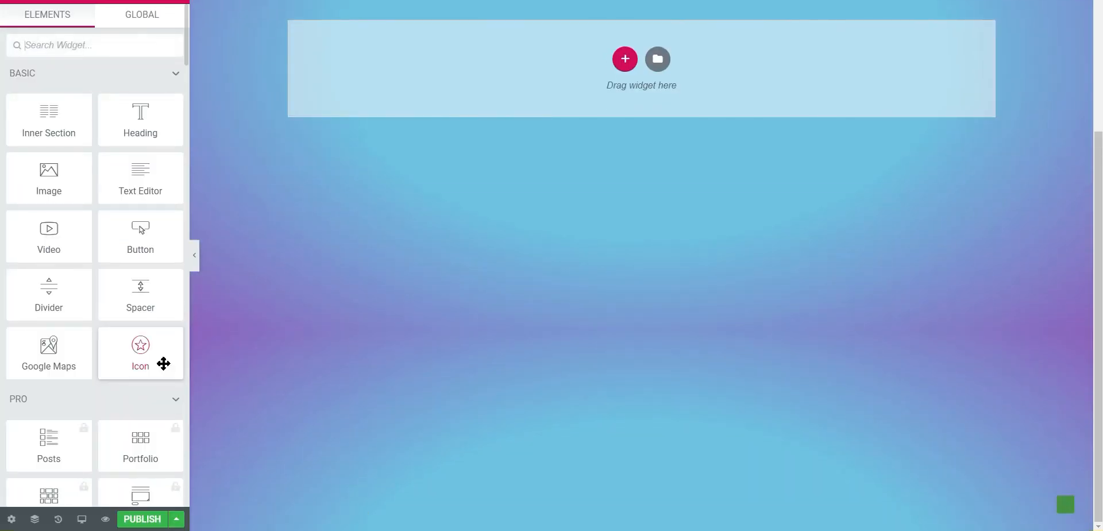
{"action": "scroll", "coordinate": [526, 151], "scroll_direction": "up", "scroll_amount": 4}
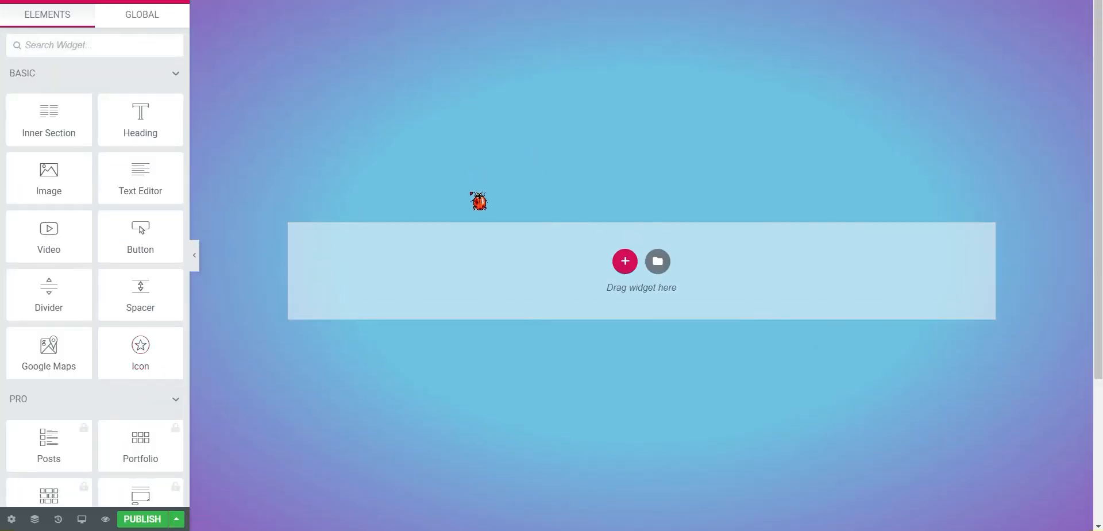
{"action": "scroll", "coordinate": [479, 201], "scroll_direction": "down", "scroll_amount": 4}
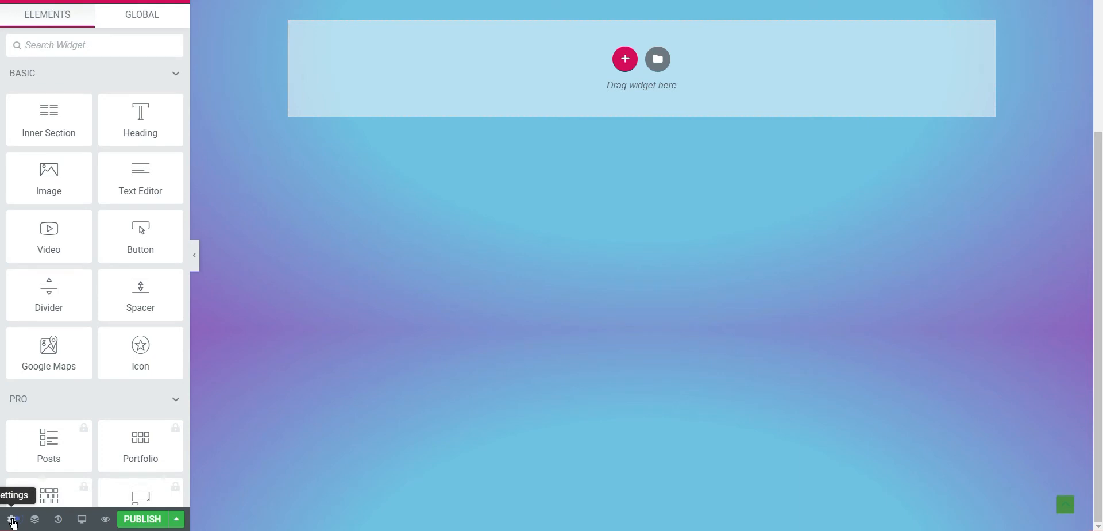
- Change the page layout to Elementor Full Width and look over the page's header and footer
{"action": "left_click", "coordinate": [11, 519]}
{"action": "left_click", "coordinate": [153, 322]}
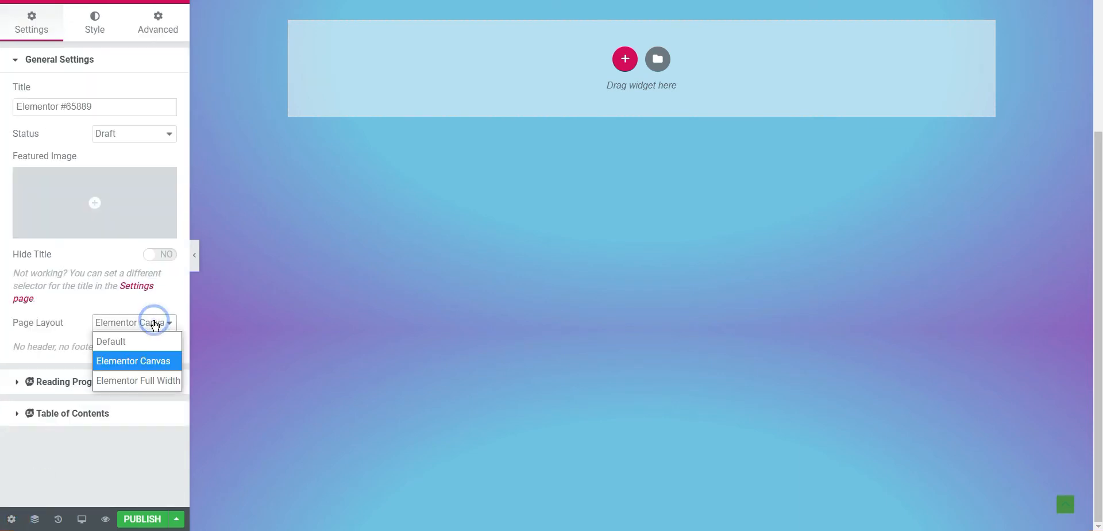
{"action": "left_click", "coordinate": [165, 381]}
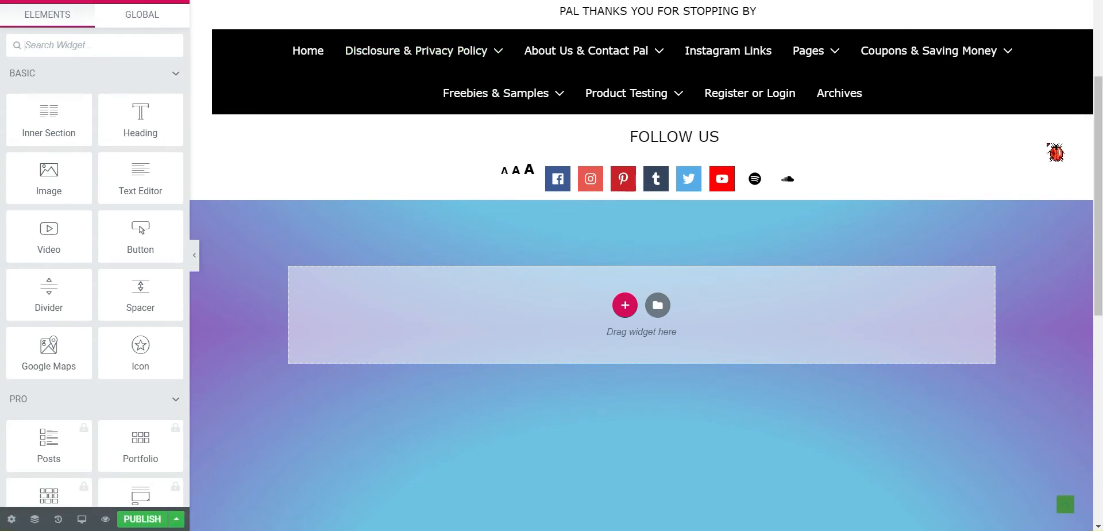
{"action": "scroll", "coordinate": [1028, 276], "scroll_direction": "down", "scroll_amount": 8}
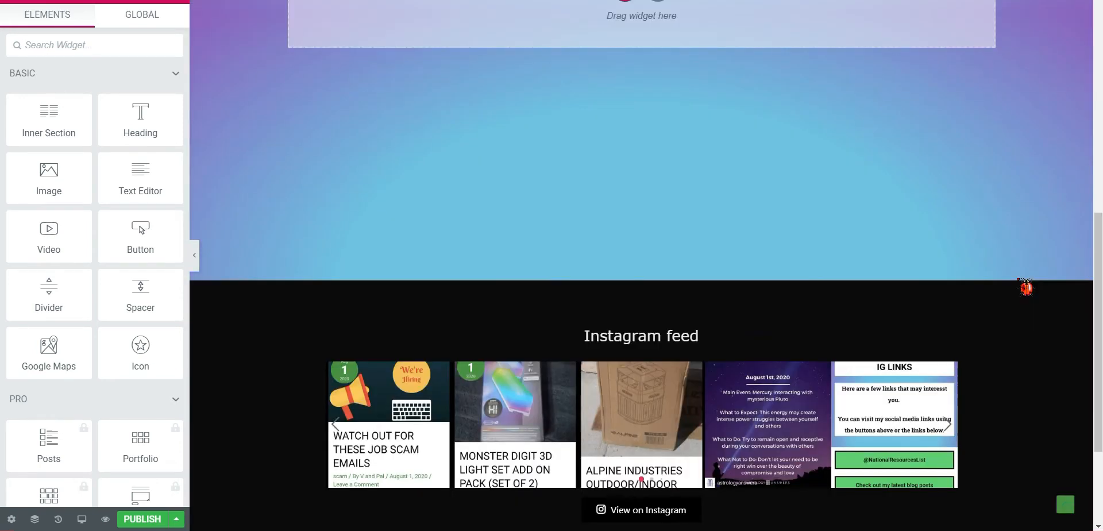
{"action": "scroll", "coordinate": [1039, 361], "scroll_direction": "up", "scroll_amount": 5}
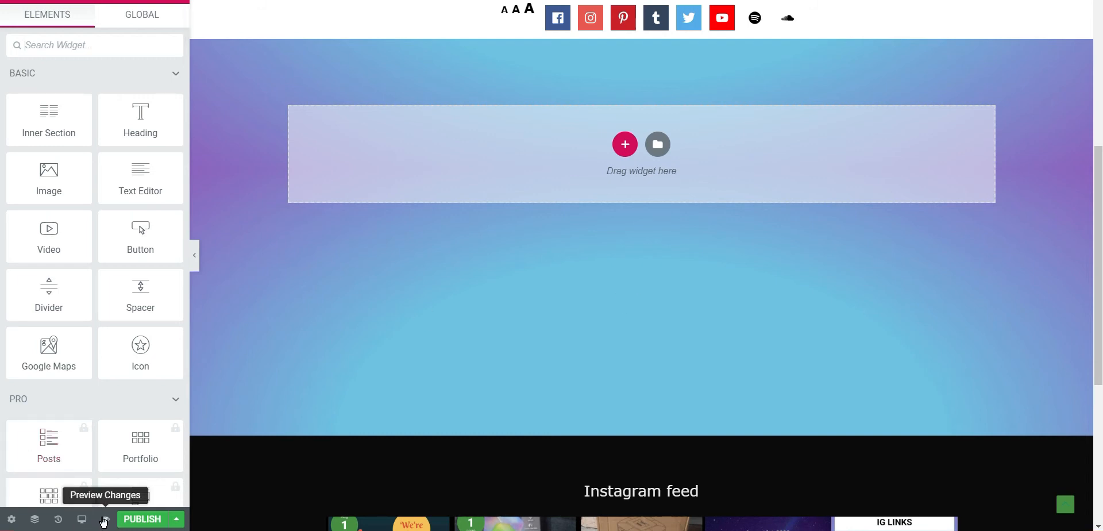
- Switch the page layout back to Elementor Canvas in the general settings
{"action": "left_click", "coordinate": [11, 519]}
{"action": "left_click", "coordinate": [155, 322]}
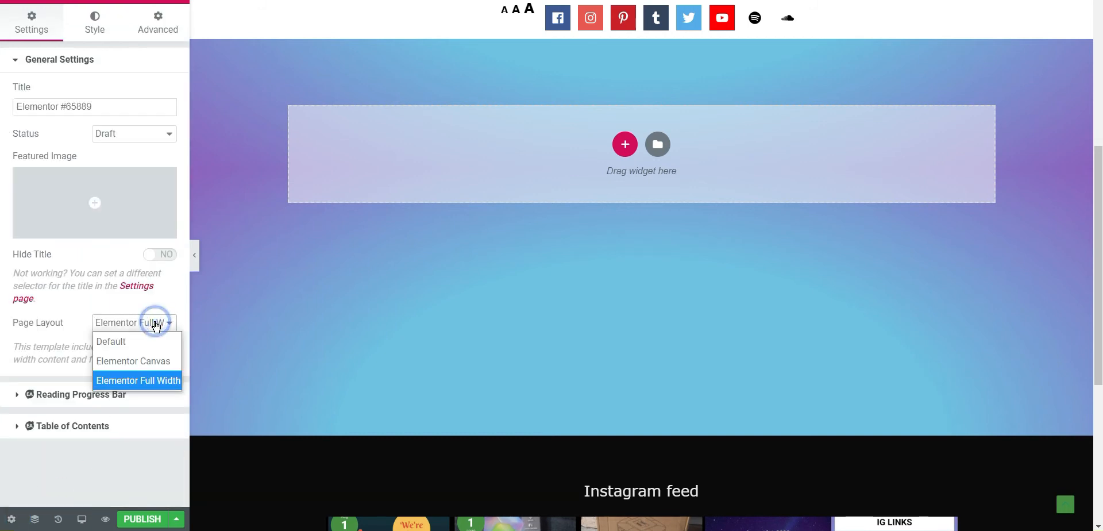
{"action": "left_click", "coordinate": [169, 361]}
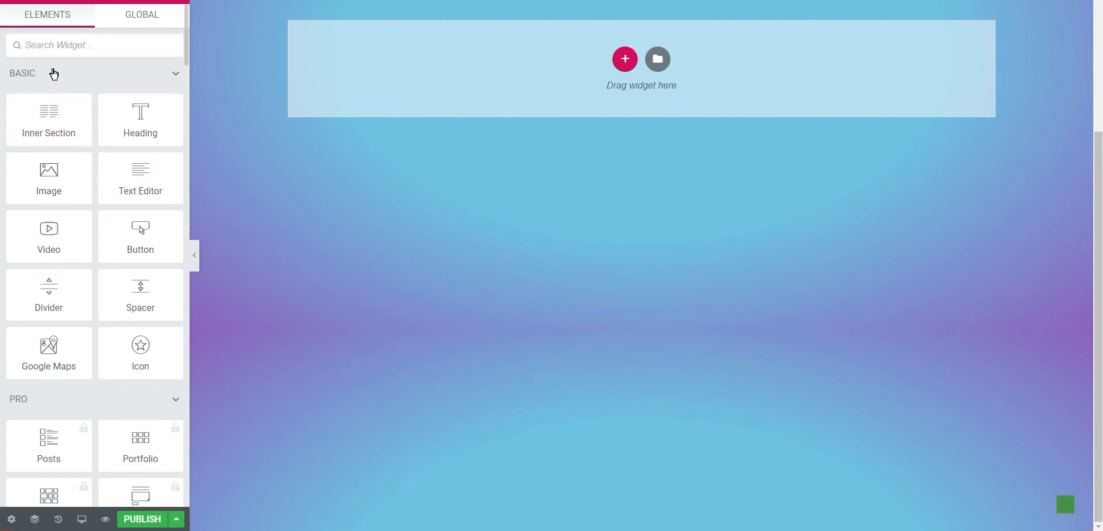
- Browse the available widgets, search them for "team" and add the Team Member widget to the empty page area
{"action": "scroll", "coordinate": [83, 258], "scroll_direction": "down", "scroll_amount": 2}
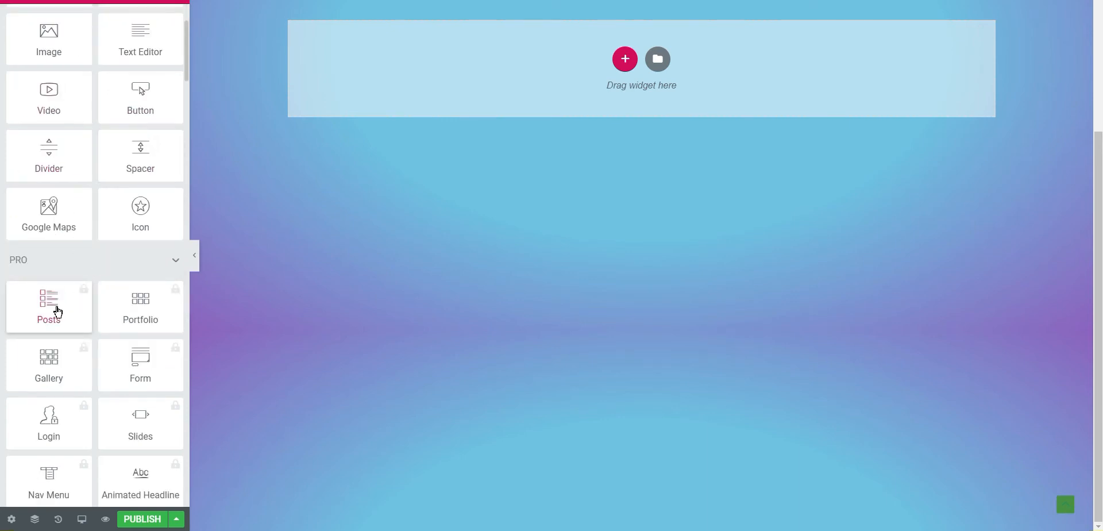
{"action": "scroll", "coordinate": [56, 314], "scroll_direction": "down", "scroll_amount": 13}
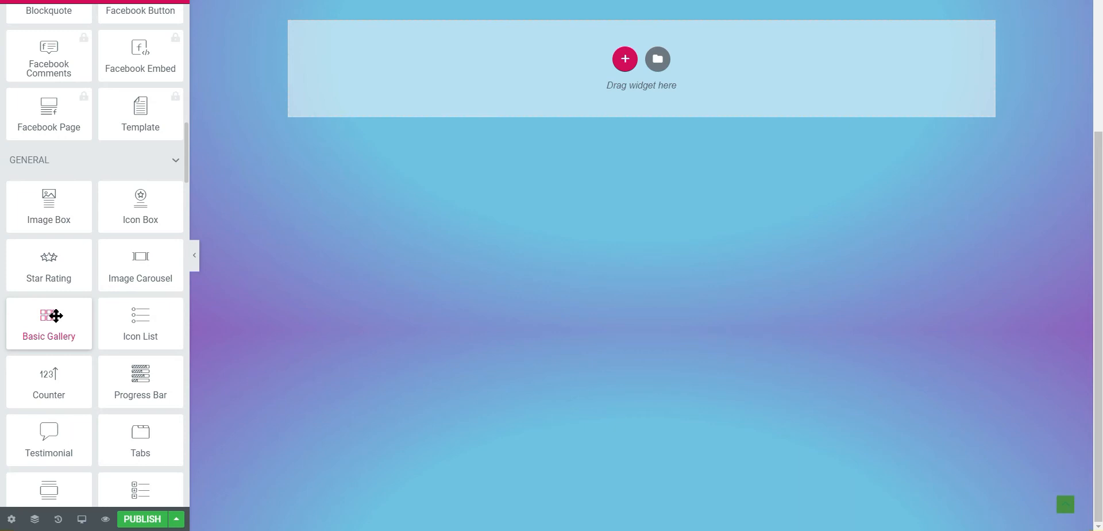
{"action": "scroll", "coordinate": [57, 315], "scroll_direction": "up", "scroll_amount": 15}
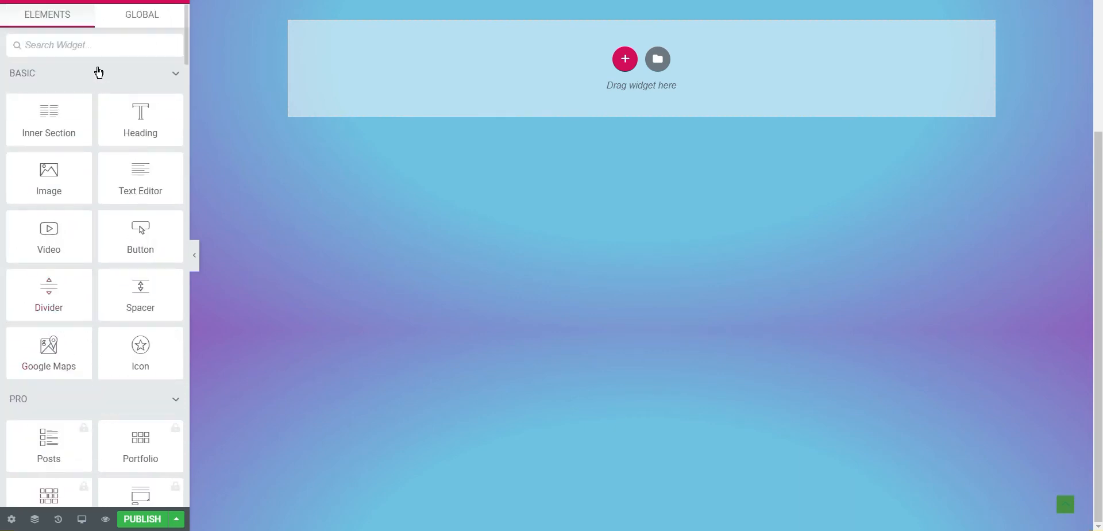
{"action": "left_click", "coordinate": [100, 46]}
{"action": "type", "text": "i"}
{"action": "type", "text": "team"}
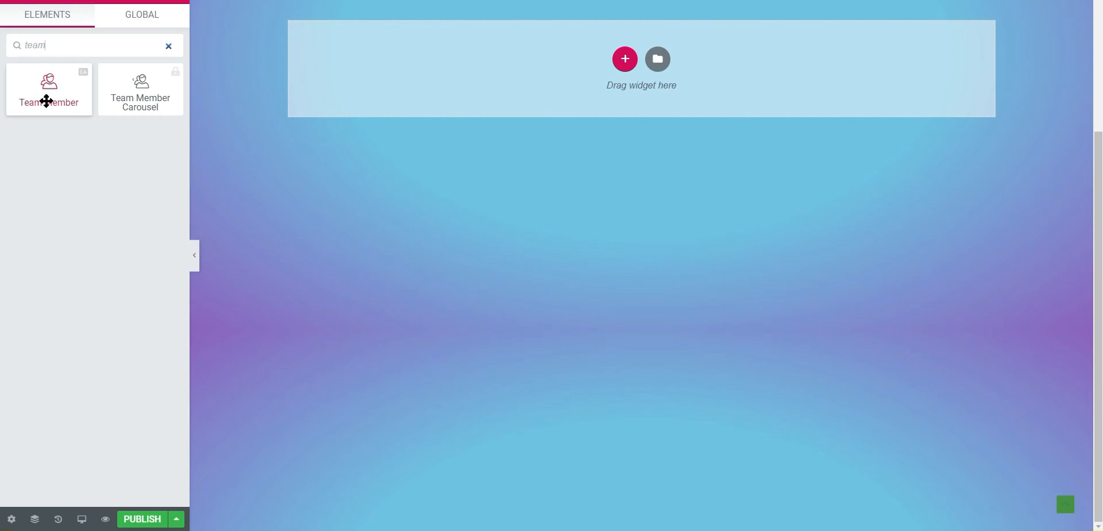
{"action": "left_click_drag", "start_coordinate": [46, 101], "coordinate": [460, 76]}
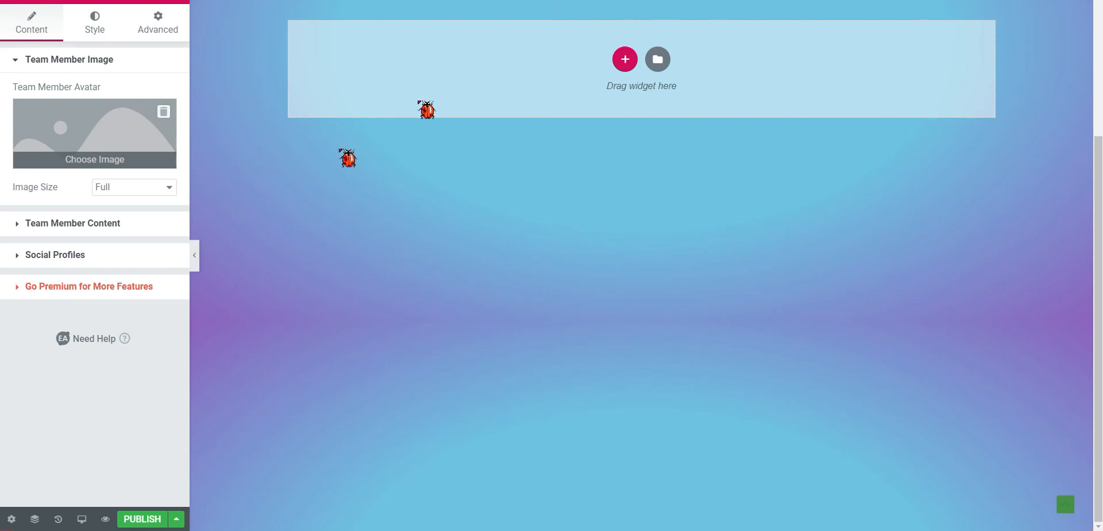
- Set the team member's image size to Thumbnail - 150 and look over the widget on the page
{"action": "left_click", "coordinate": [153, 187]}
{"action": "left_click", "coordinate": [159, 207]}
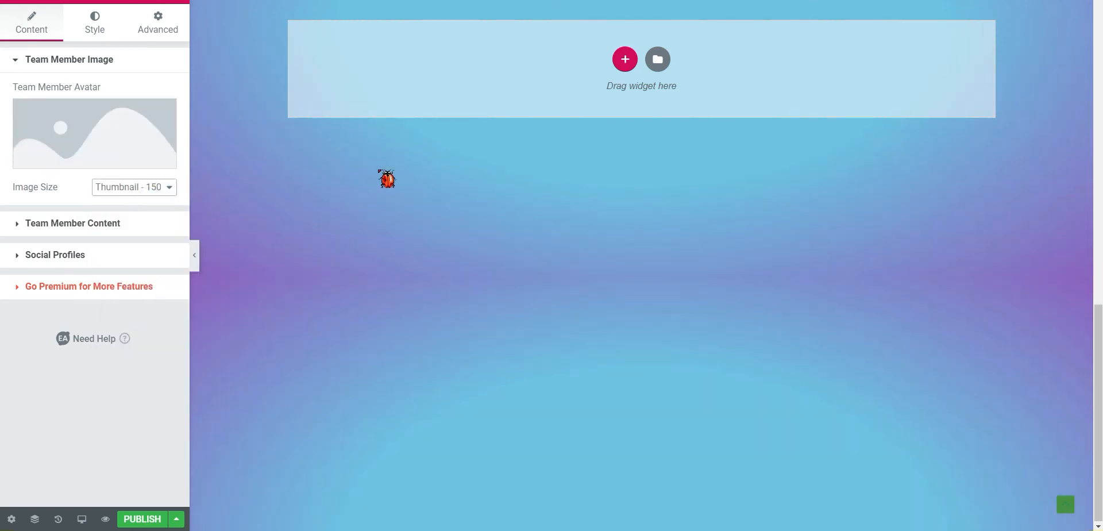
{"action": "scroll", "coordinate": [527, 123], "scroll_direction": "up", "scroll_amount": 10}
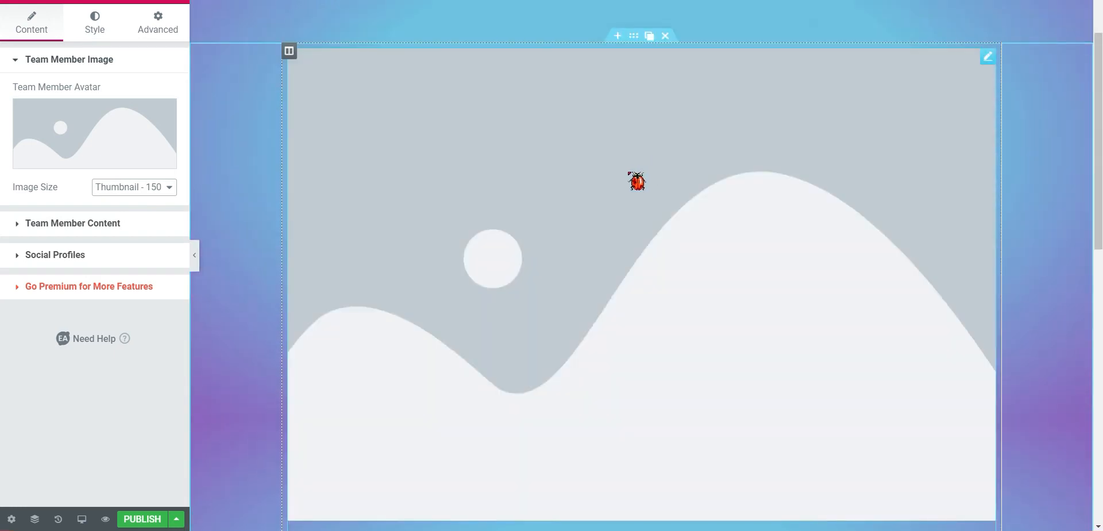
{"action": "scroll", "coordinate": [636, 181], "scroll_direction": "down", "scroll_amount": 3}
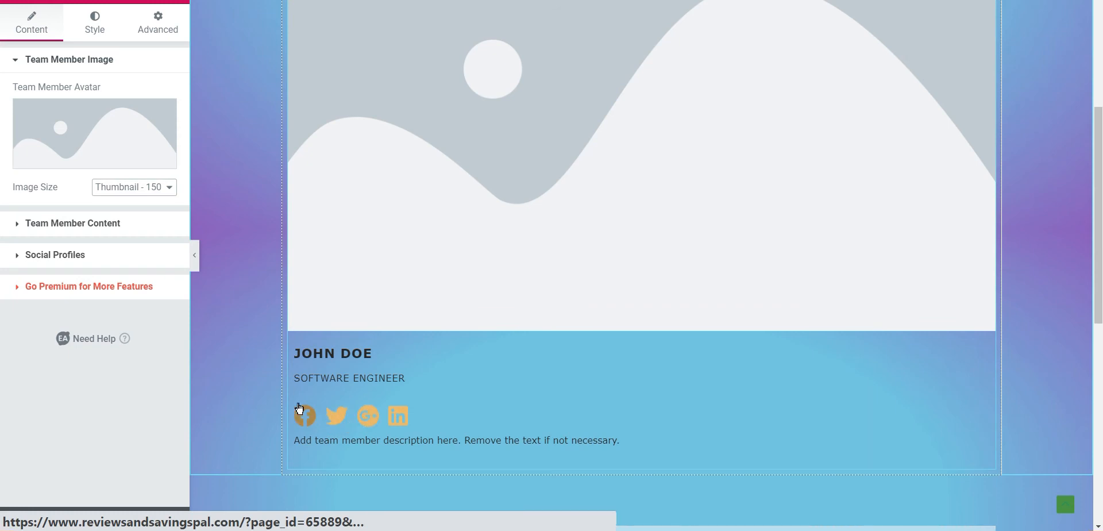
- Open the link options of the Facebook entry in the team member's social profiles
{"action": "left_click", "coordinate": [24, 258]}
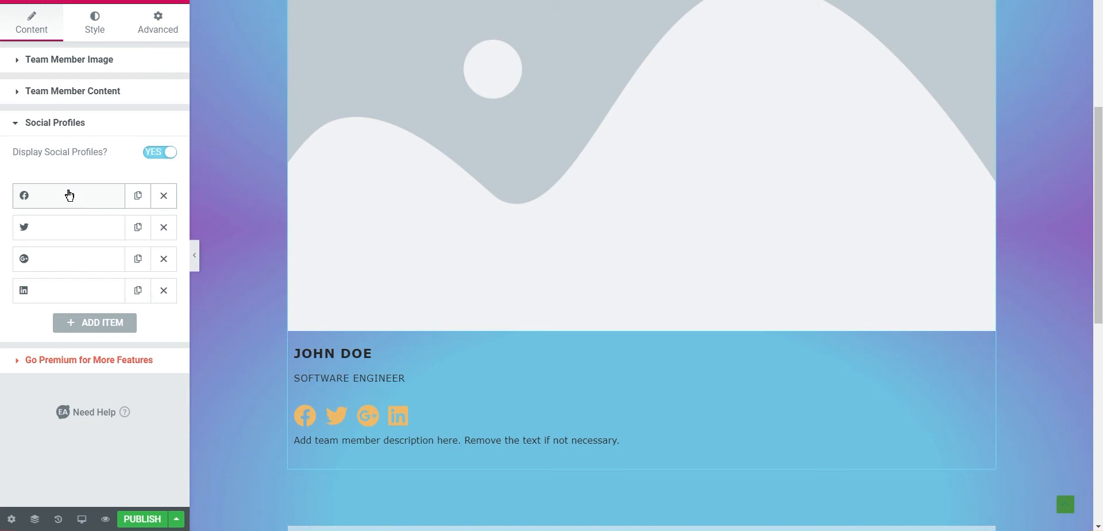
{"action": "left_click", "coordinate": [31, 201]}
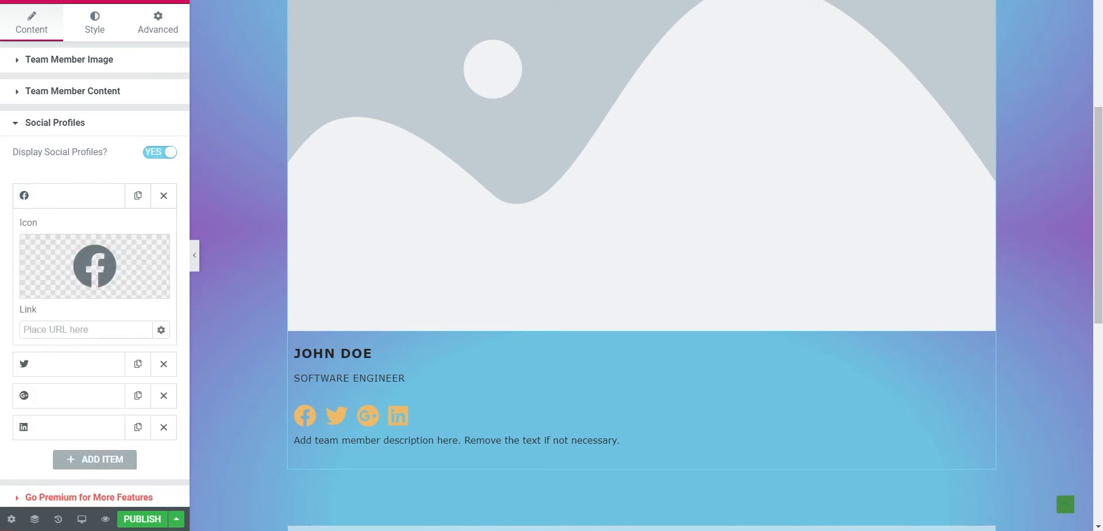
{"action": "left_click", "coordinate": [161, 330]}
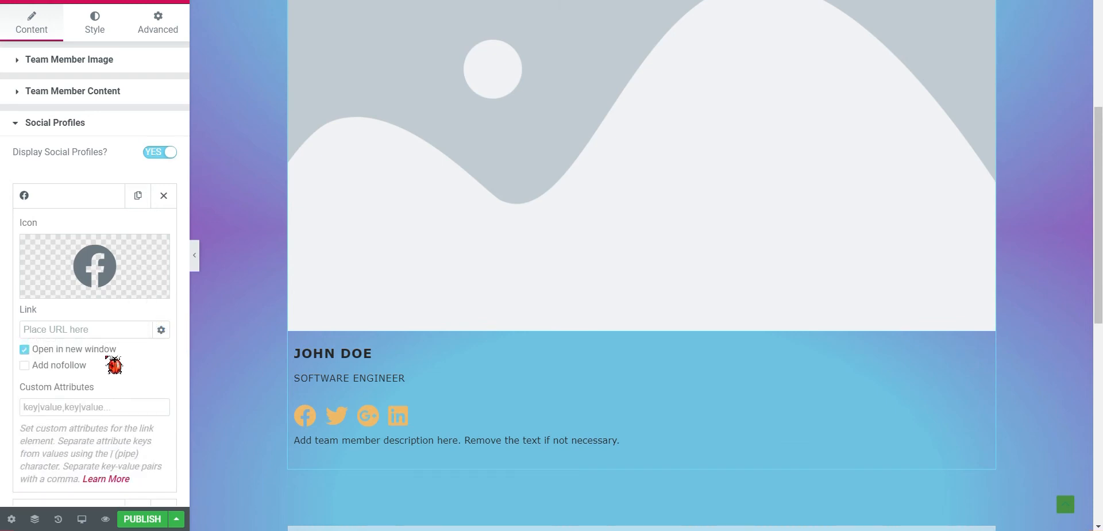
- Delete the section containing the Team Member widget
{"action": "scroll", "coordinate": [375, 369], "scroll_direction": "up", "scroll_amount": 3}
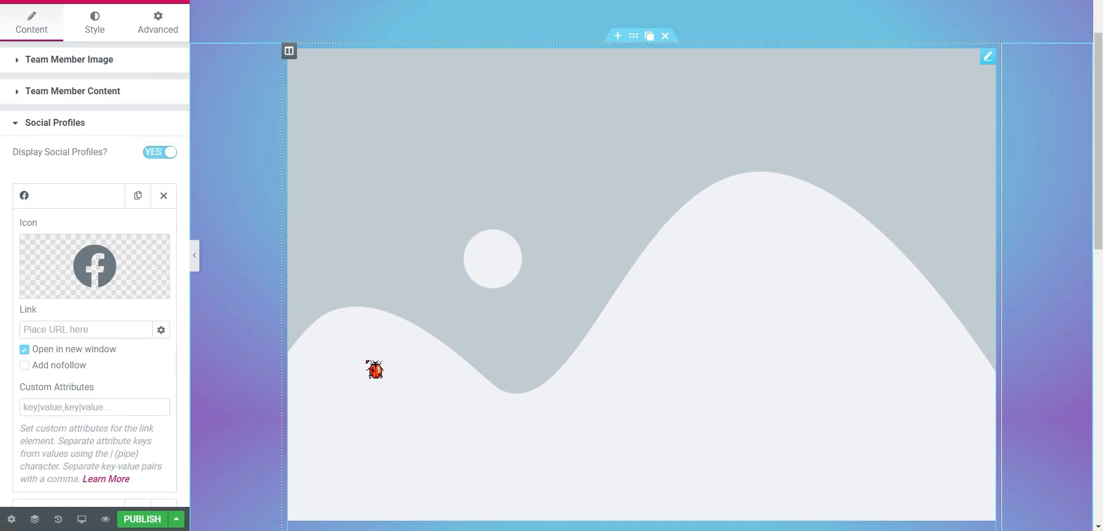
{"action": "left_click", "coordinate": [667, 37]}
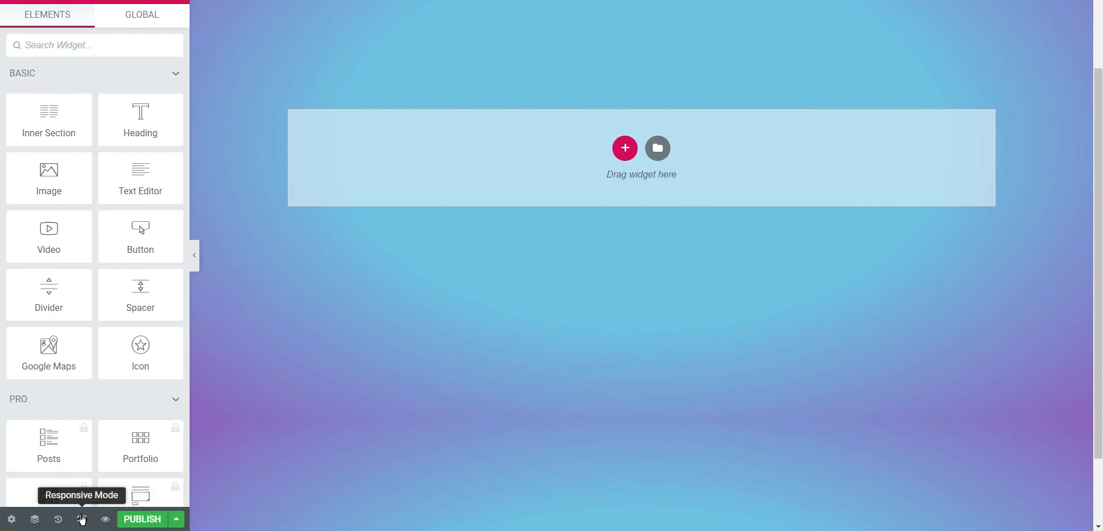
- Set the page layout to Elementor Full Width in the page's general settings
{"action": "left_click", "coordinate": [16, 519]}
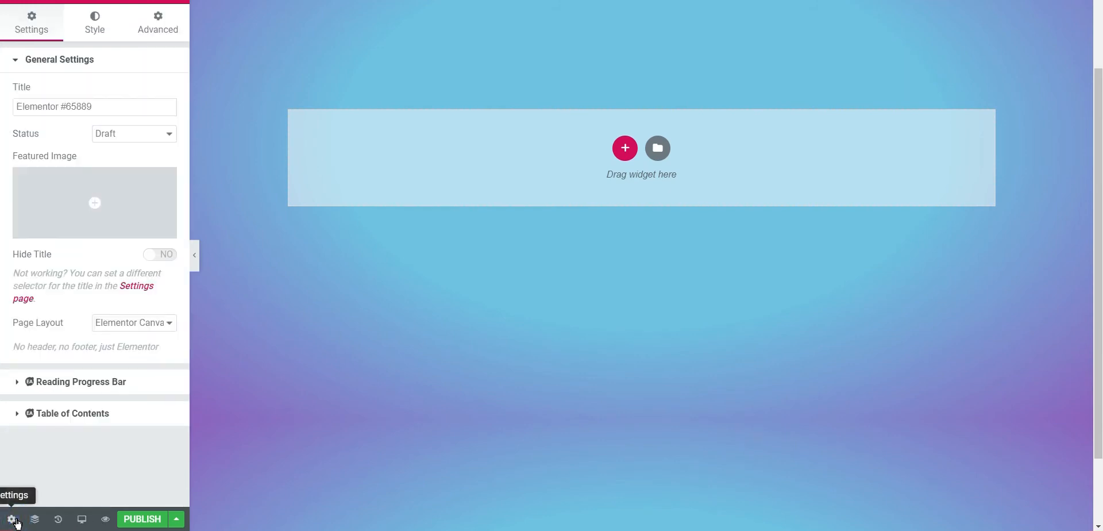
{"action": "left_click", "coordinate": [171, 323]}
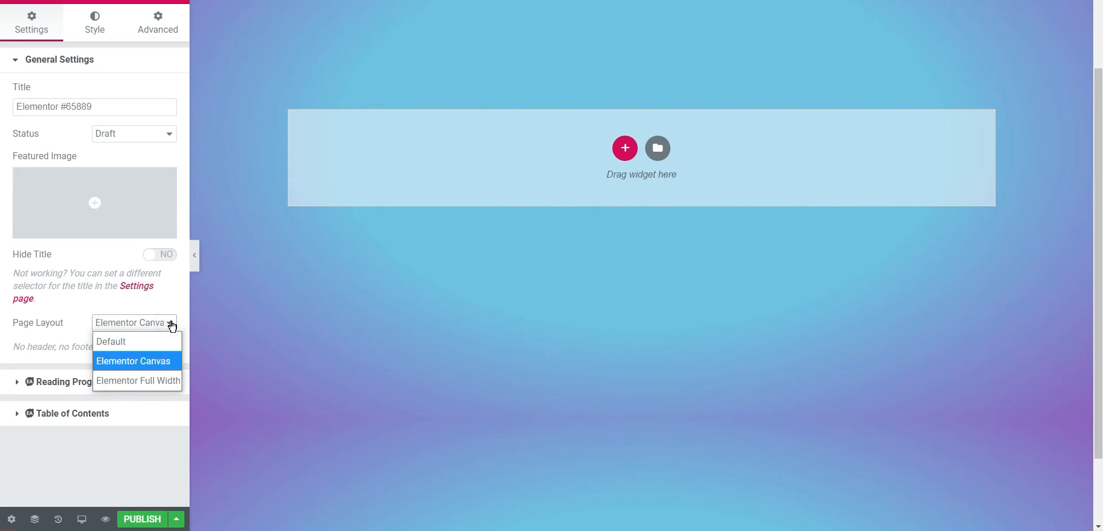
{"action": "left_click", "coordinate": [157, 382]}
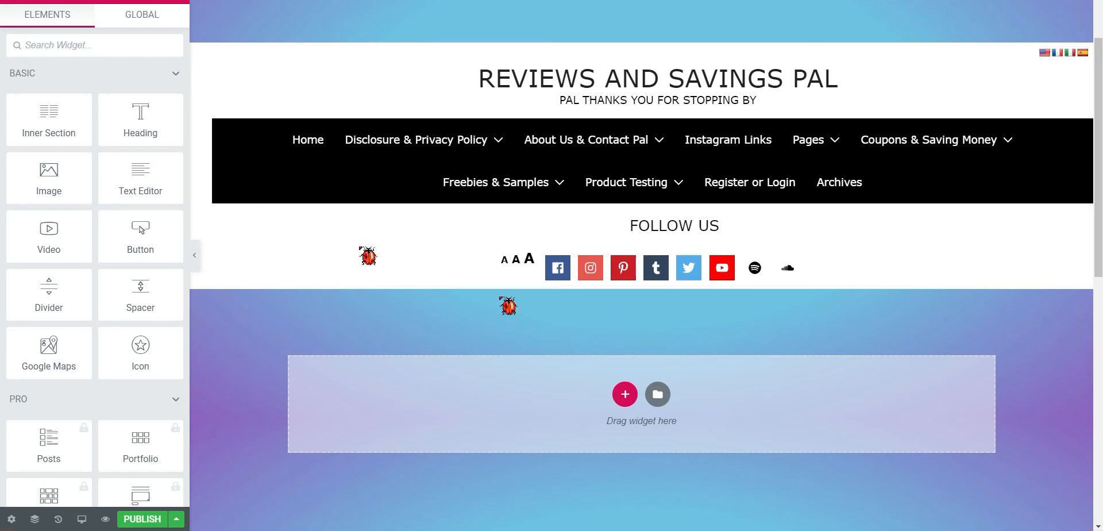
- Add a Heading widget to the empty area below the site header and centre its alignment
{"action": "left_click_drag", "start_coordinate": [150, 121], "coordinate": [587, 406]}
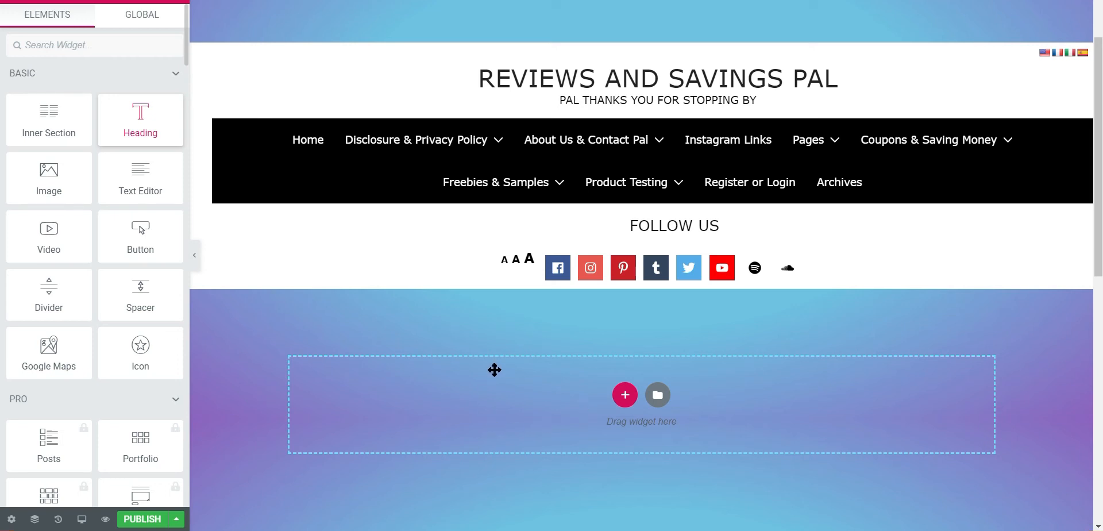
{"action": "left_click_drag", "start_coordinate": [509, 465], "coordinate": [431, 371]}
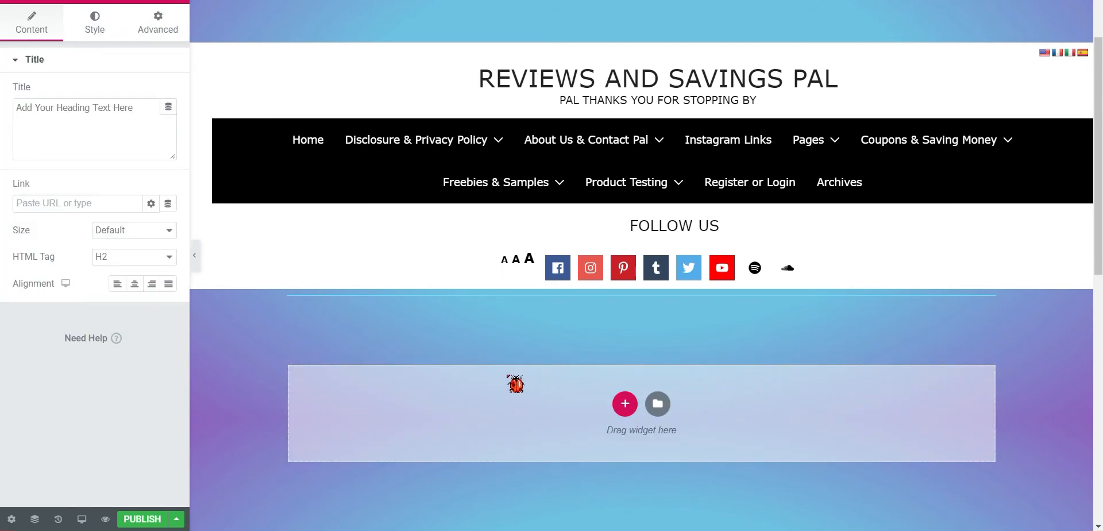
{"action": "scroll", "coordinate": [552, 338], "scroll_direction": "up", "scroll_amount": 2}
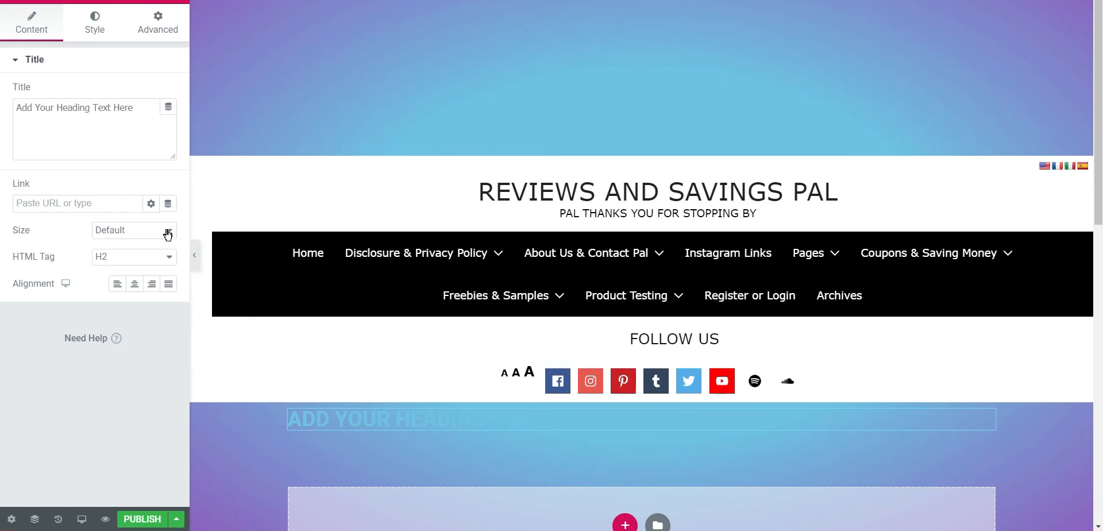
{"action": "left_click", "coordinate": [135, 283]}
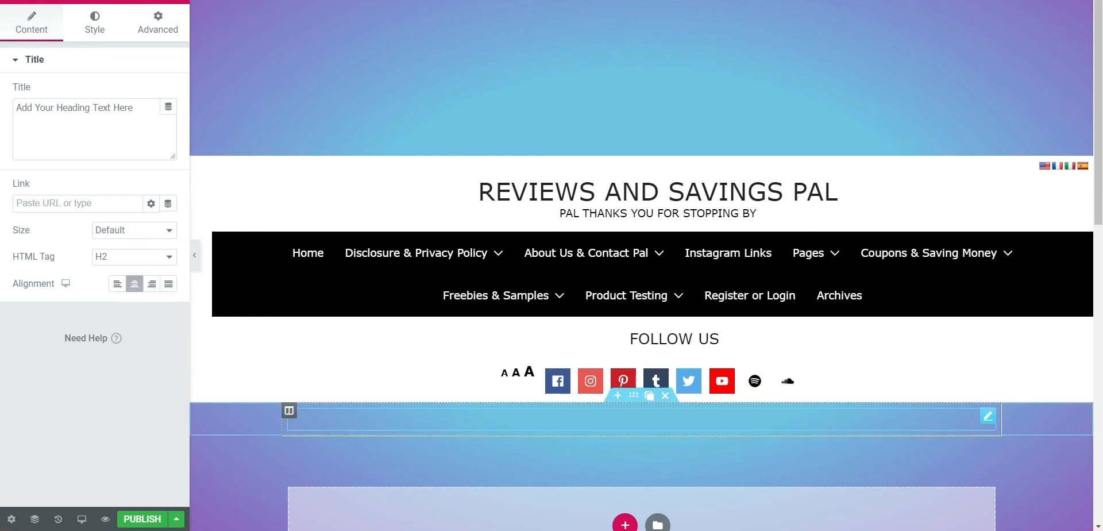
- Set the heading's text colour to black
{"action": "left_click", "coordinate": [93, 25]}
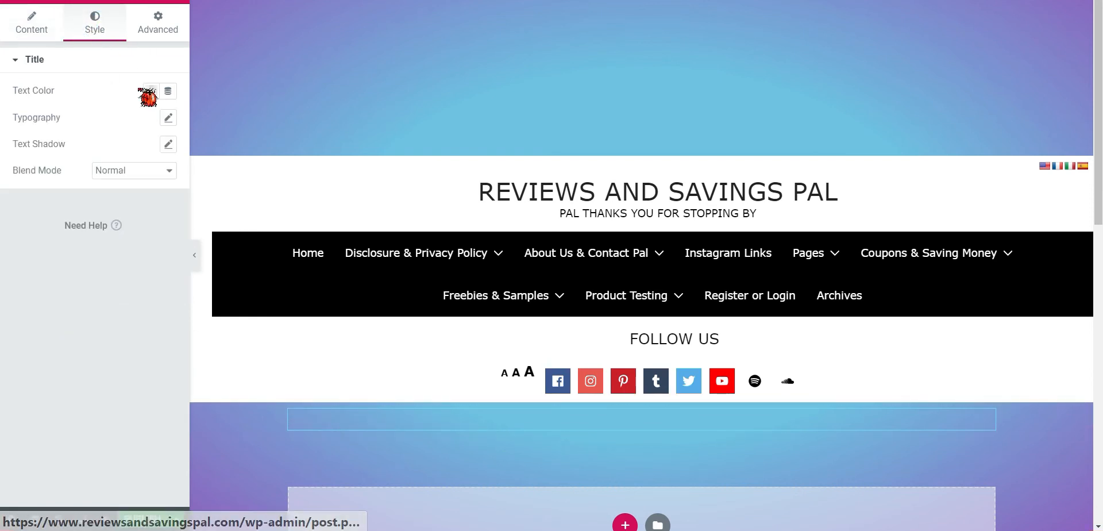
{"action": "left_click", "coordinate": [150, 92]}
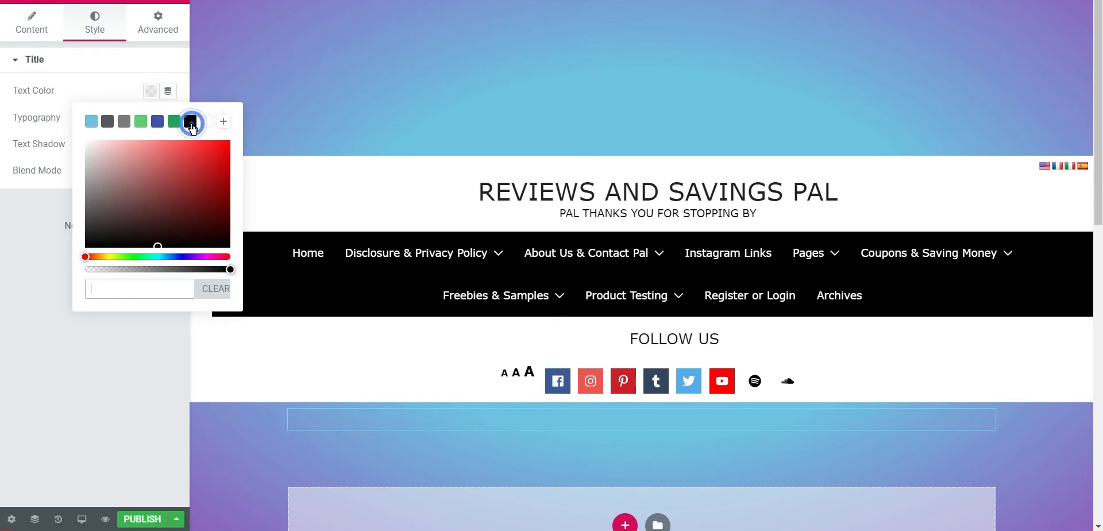
{"action": "left_click", "coordinate": [191, 122]}
- Give the heading a classic background in white (#FFFFFF)
{"action": "left_click", "coordinate": [162, 23]}
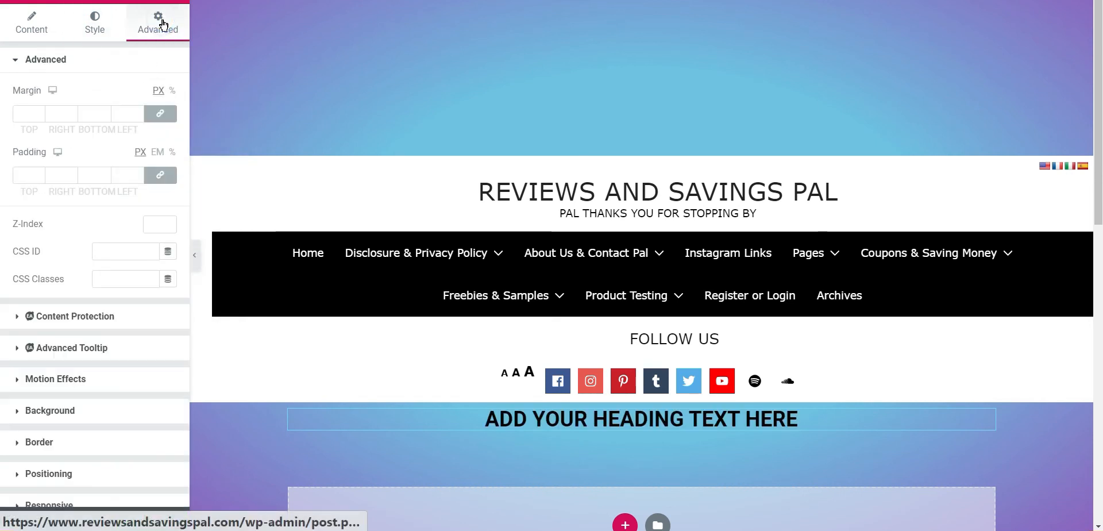
{"action": "left_click", "coordinate": [71, 417]}
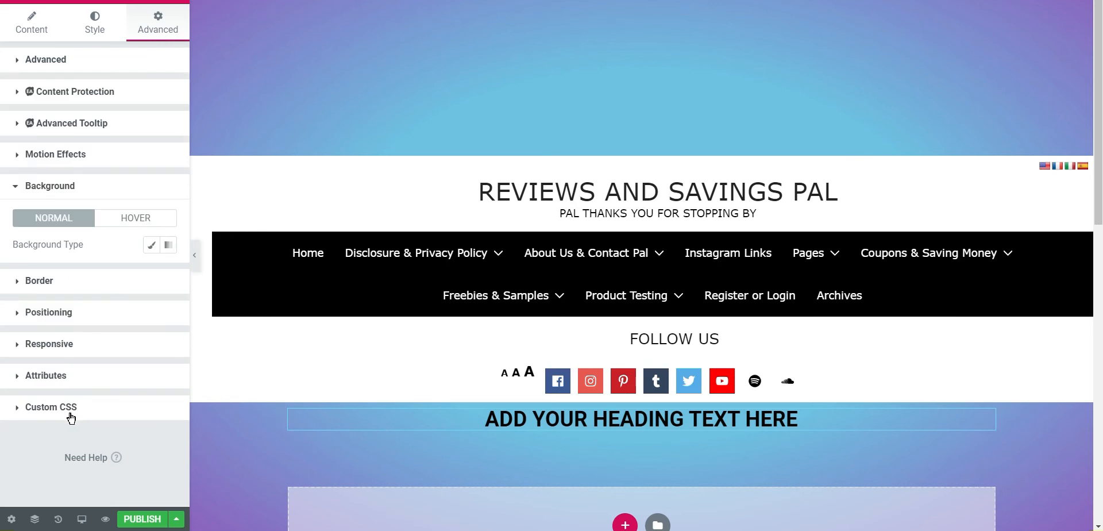
{"action": "left_click", "coordinate": [150, 247]}
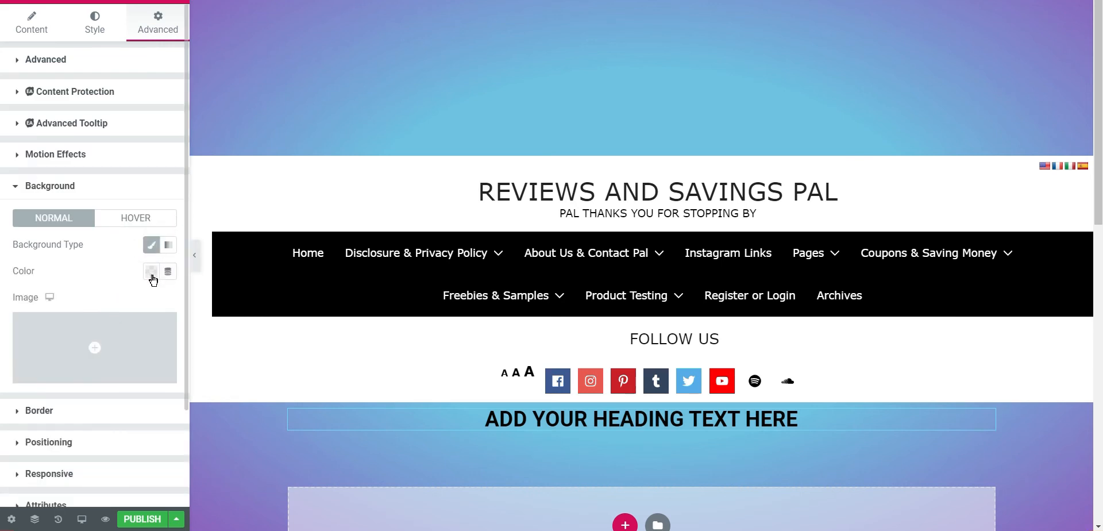
{"action": "left_click", "coordinate": [152, 271]}
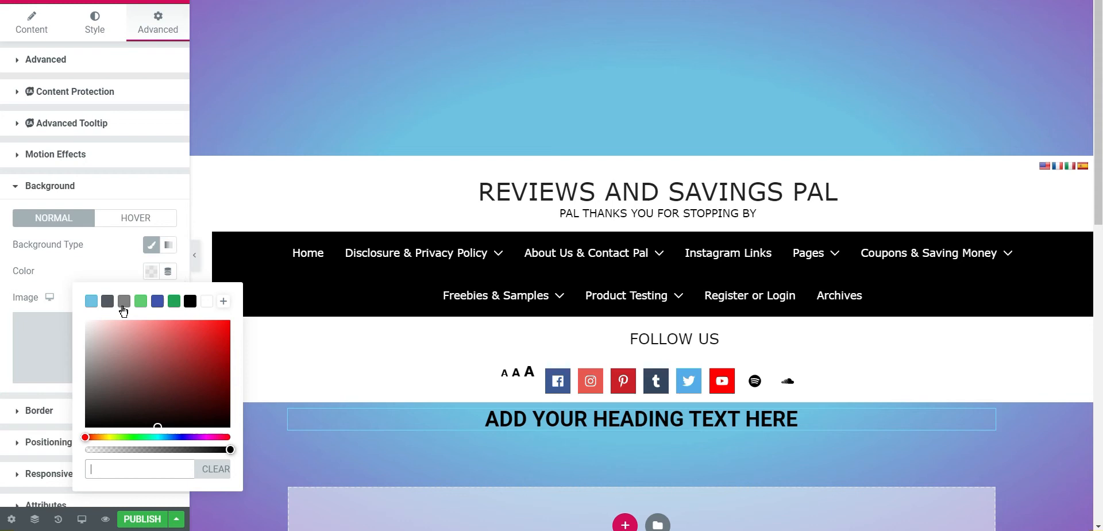
{"action": "left_click", "coordinate": [208, 301]}
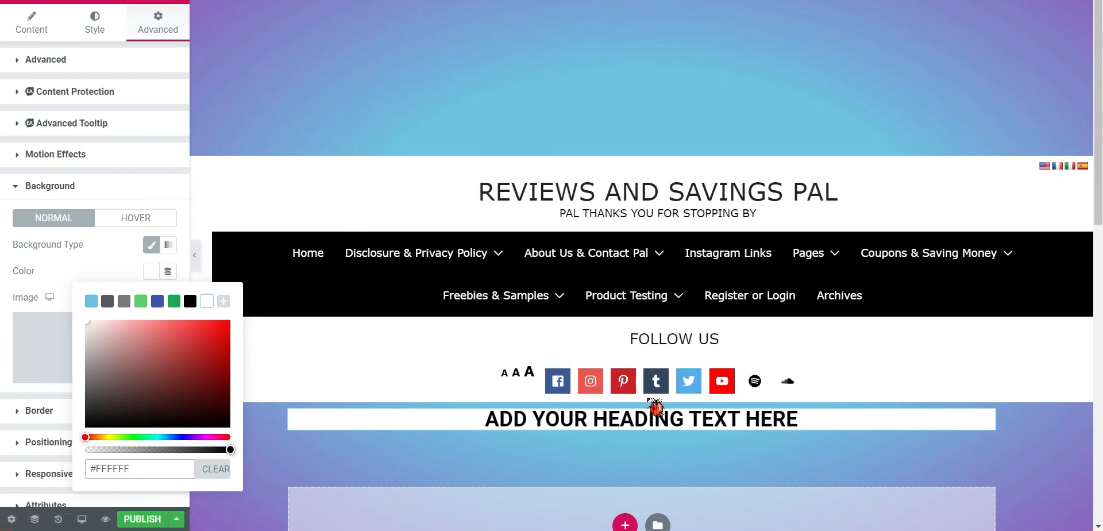
- Replace the heading's placeholder title with "IG links"
{"action": "left_click", "coordinate": [32, 23]}
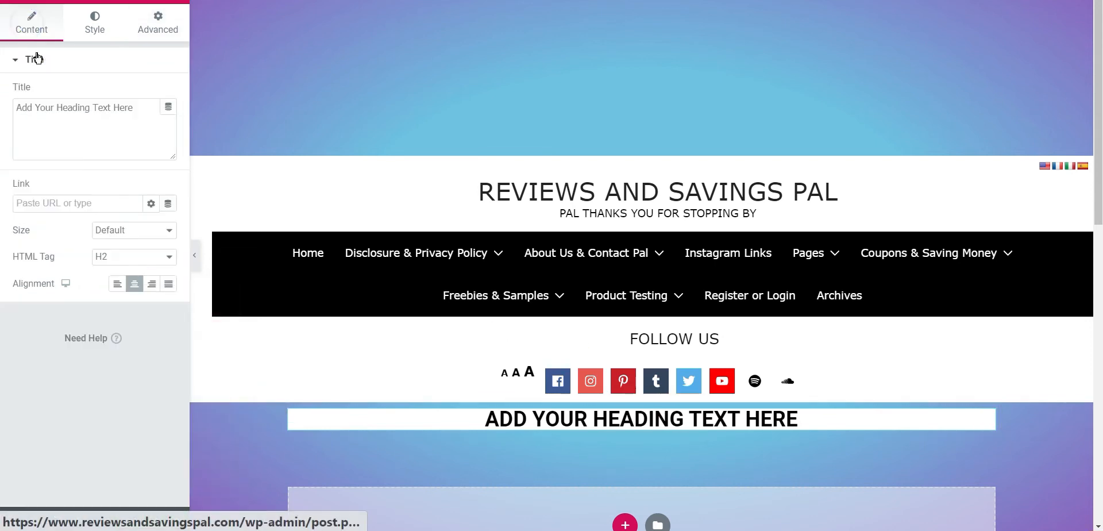
{"action": "left_click_drag", "start_coordinate": [139, 109], "coordinate": [8, 117]}
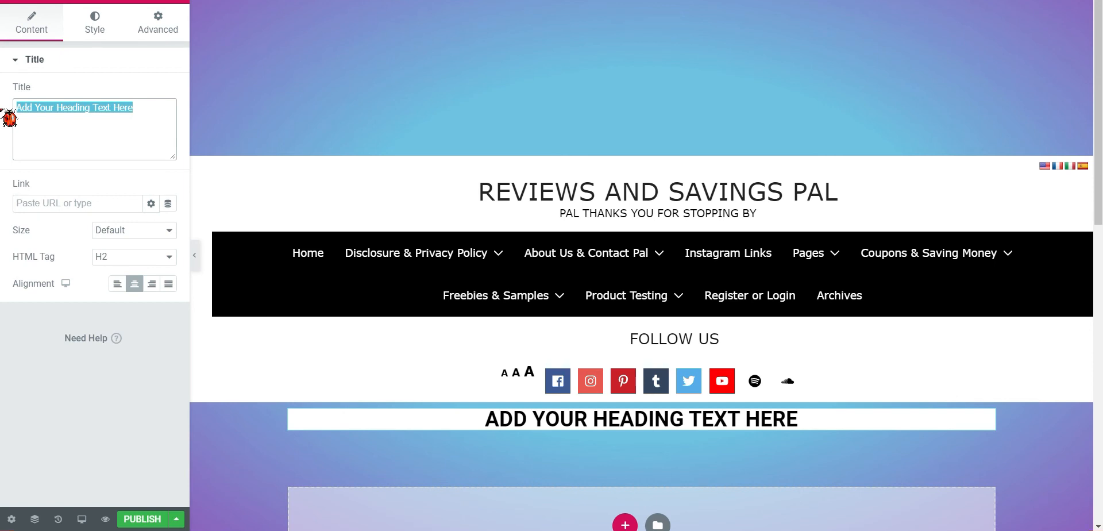
{"action": "type", "text": "IG lionk"}
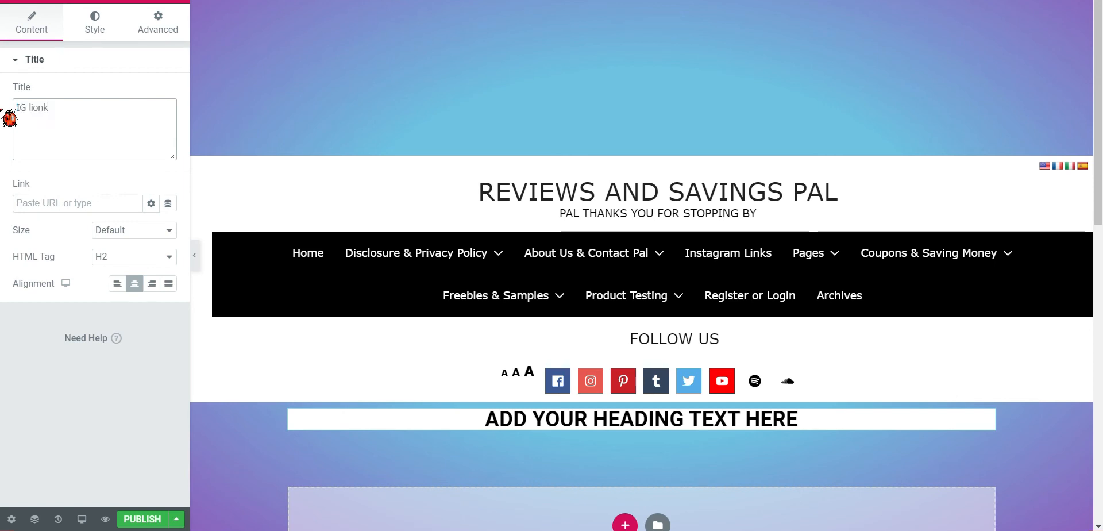
{"action": "type", "text": "s"}
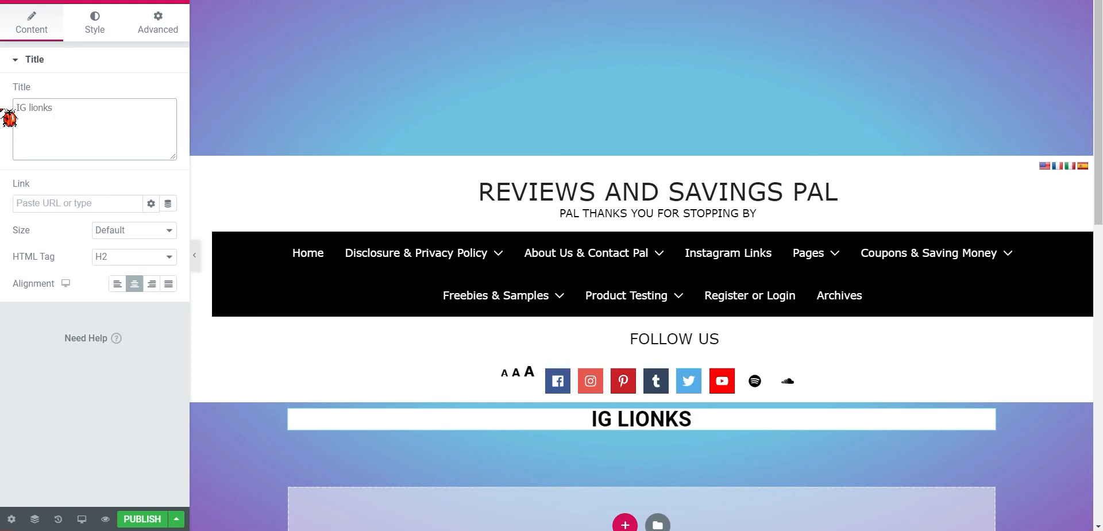
{"action": "right_click", "coordinate": [38, 108]}
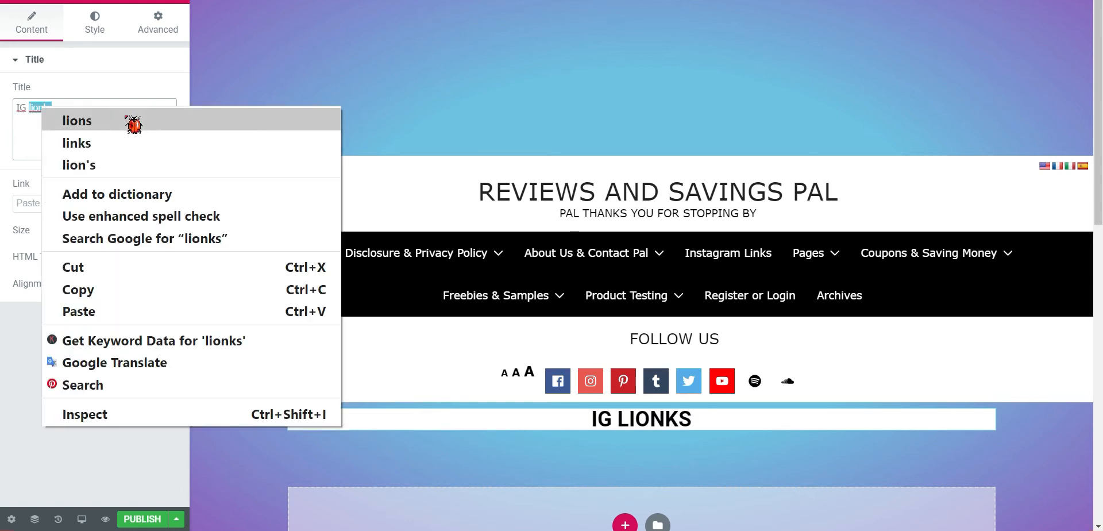
{"action": "left_click", "coordinate": [125, 139]}
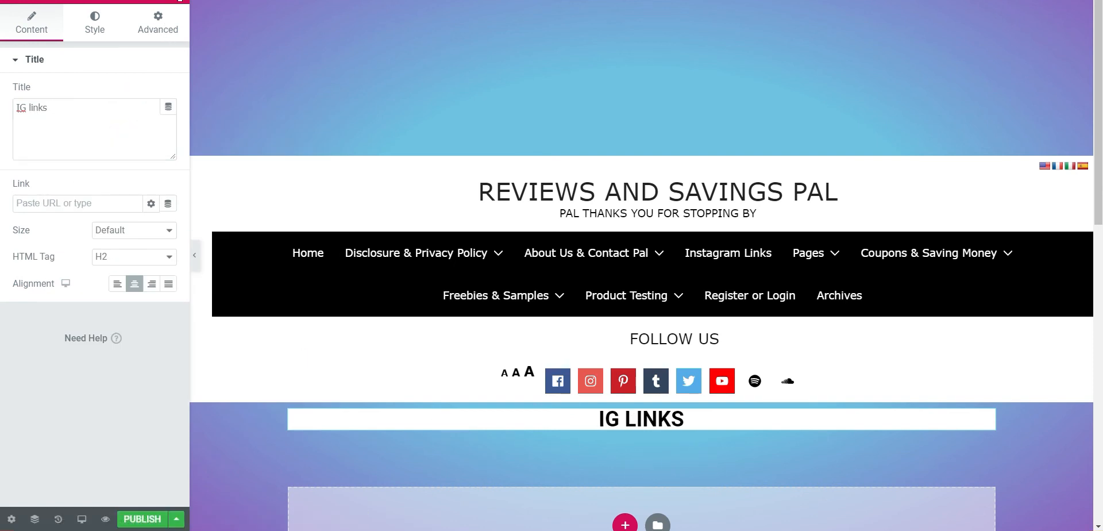
- Add a Text Editor widget directly below the IG links heading and set its text colour to black
{"action": "left_click", "coordinate": [167, 2]}
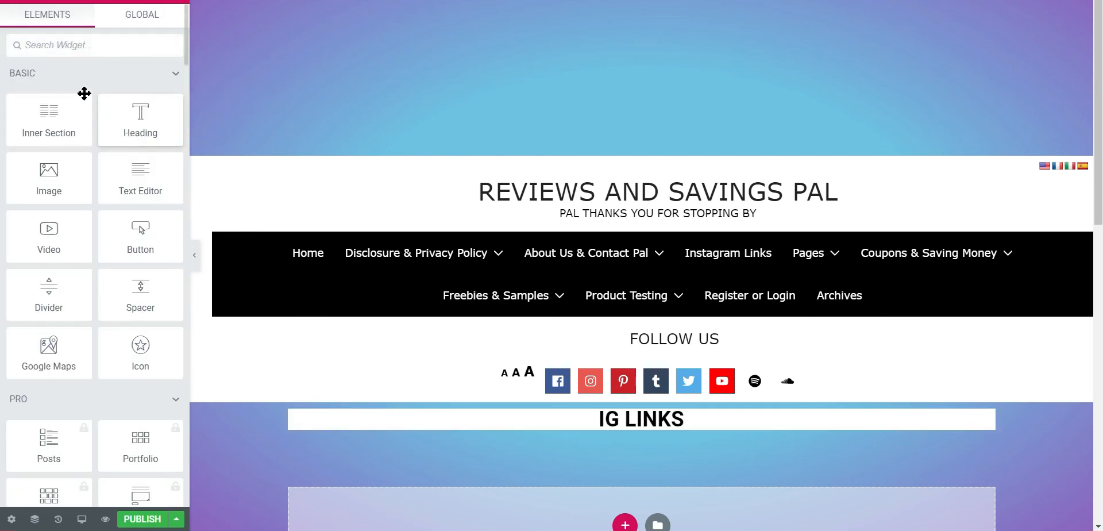
{"action": "left_click_drag", "start_coordinate": [147, 175], "coordinate": [507, 521]}
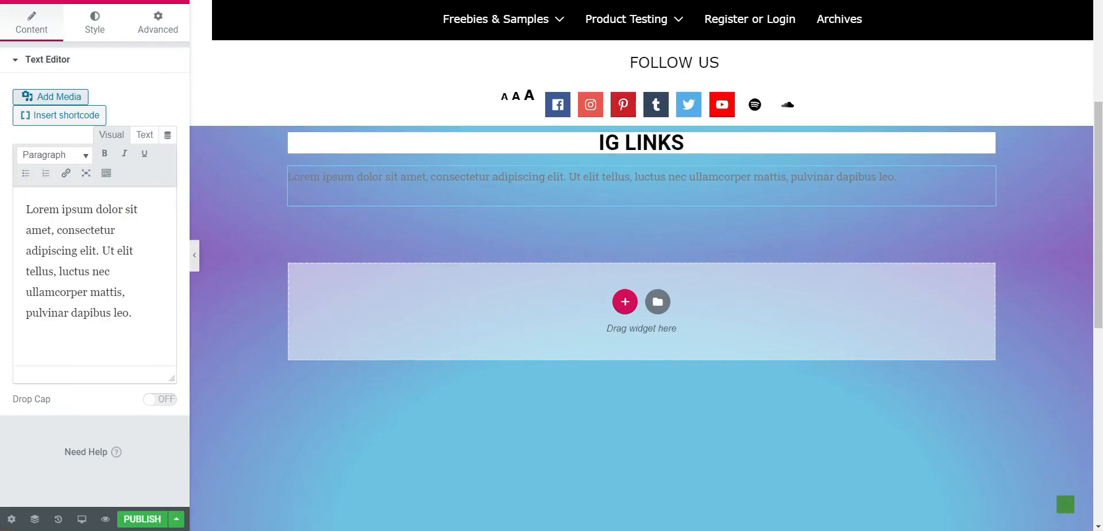
{"action": "left_click_drag", "start_coordinate": [133, 313], "coordinate": [25, 208]}
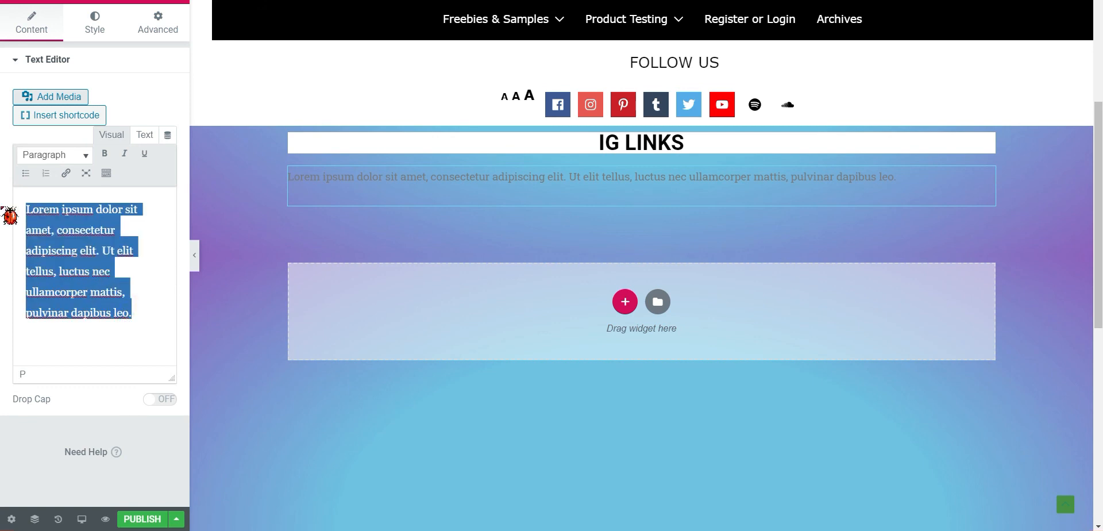
{"action": "left_click", "coordinate": [100, 30]}
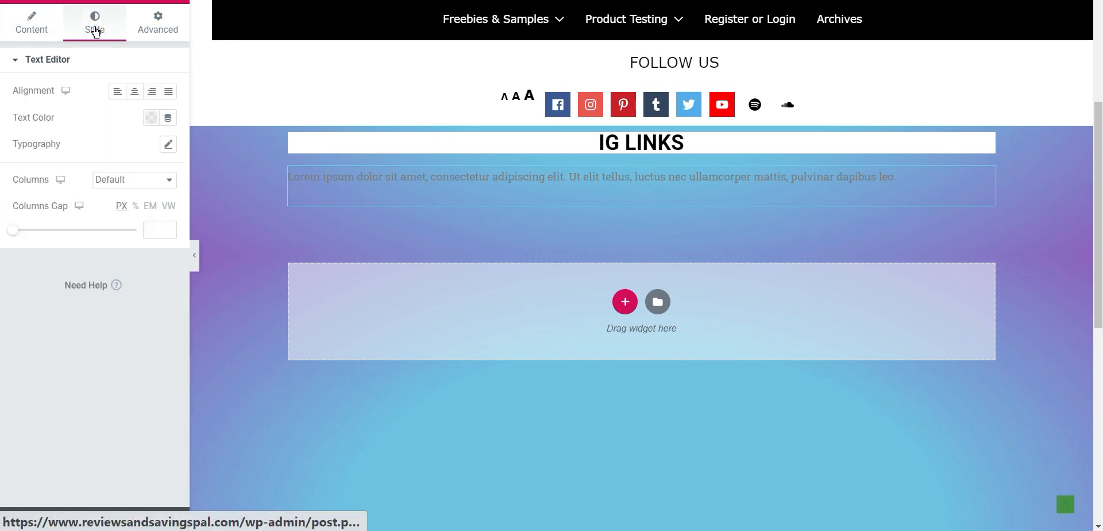
{"action": "left_click", "coordinate": [151, 117]}
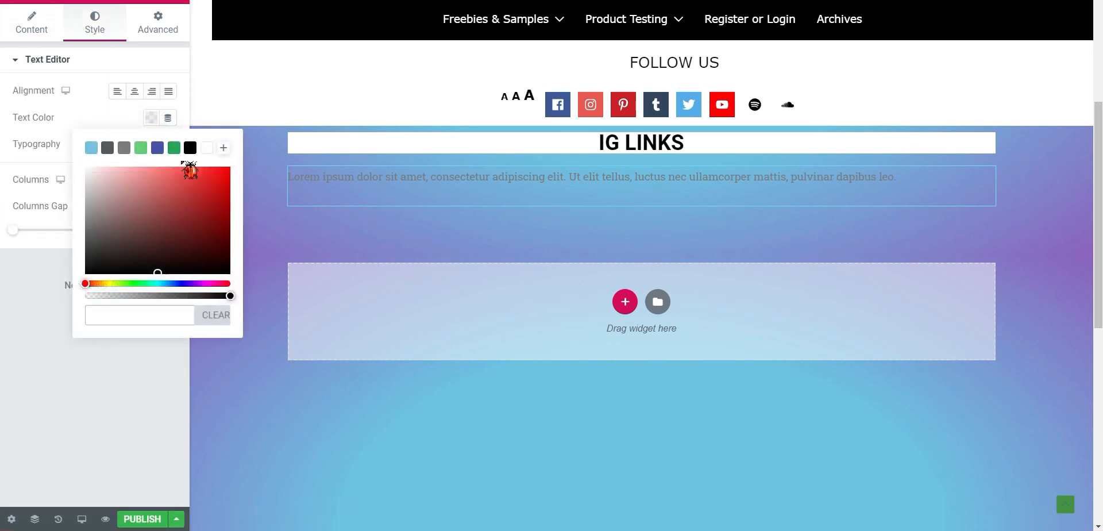
{"action": "left_click", "coordinate": [189, 148]}
- Give the Text Editor widget a classic background in white
{"action": "left_click", "coordinate": [164, 20]}
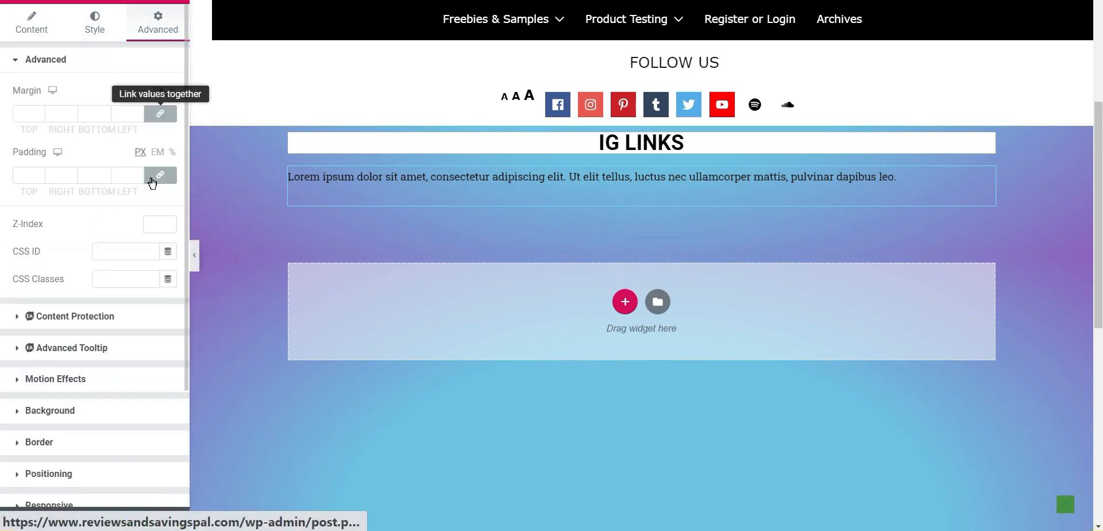
{"action": "left_click", "coordinate": [62, 419]}
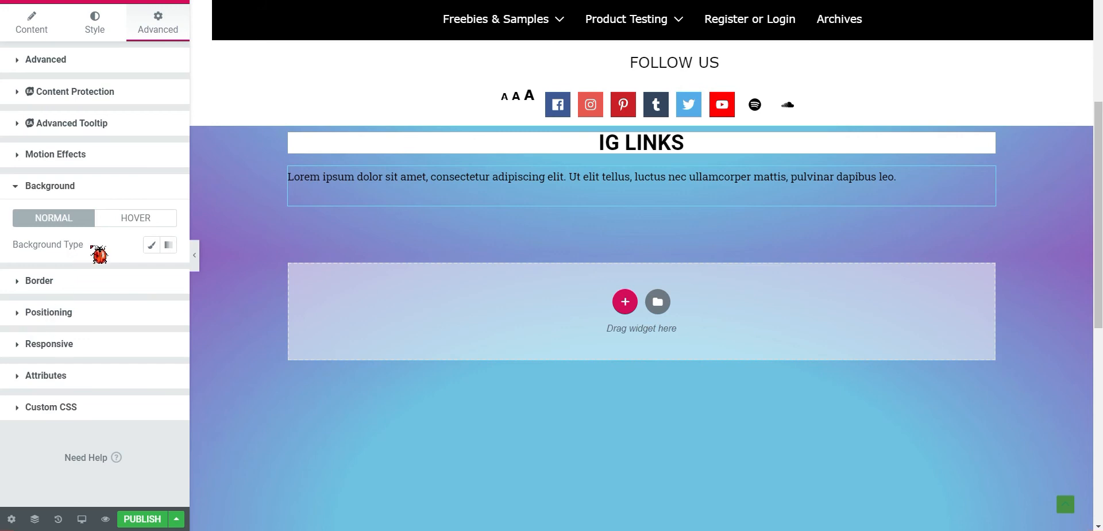
{"action": "left_click", "coordinate": [146, 248]}
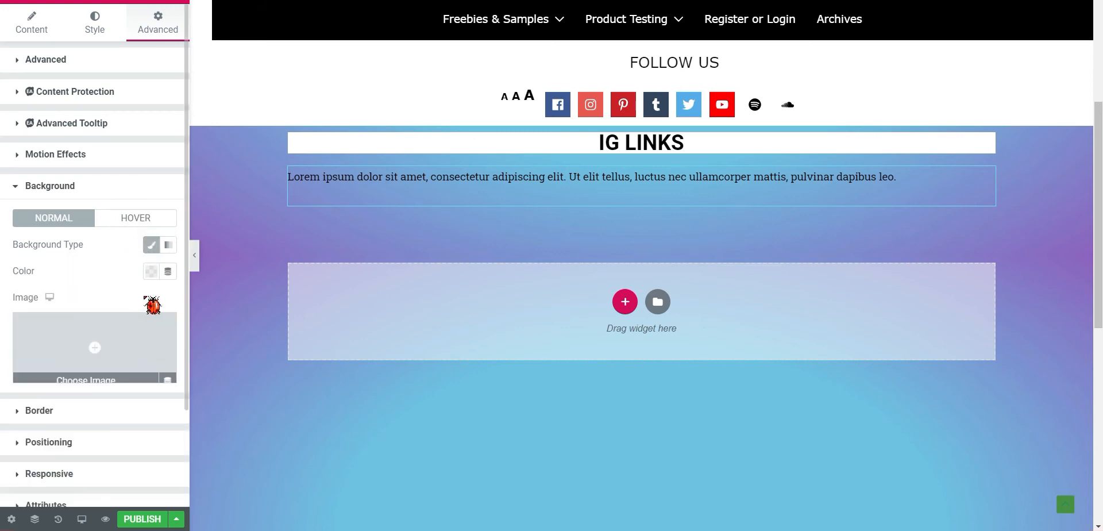
{"action": "left_click", "coordinate": [151, 271]}
{"action": "left_click", "coordinate": [191, 301]}
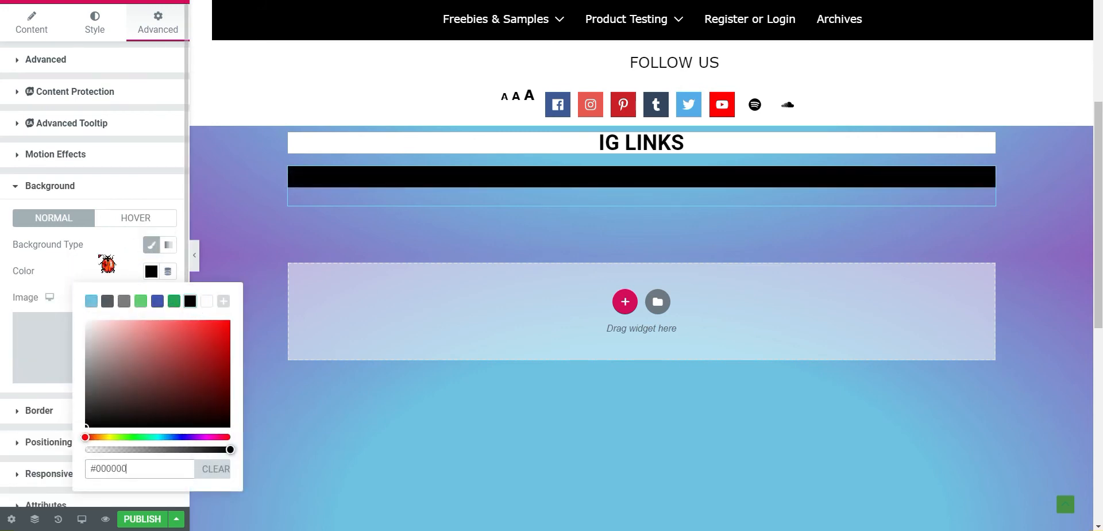
{"action": "left_click", "coordinate": [207, 301]}
{"action": "left_click", "coordinate": [68, 273]}
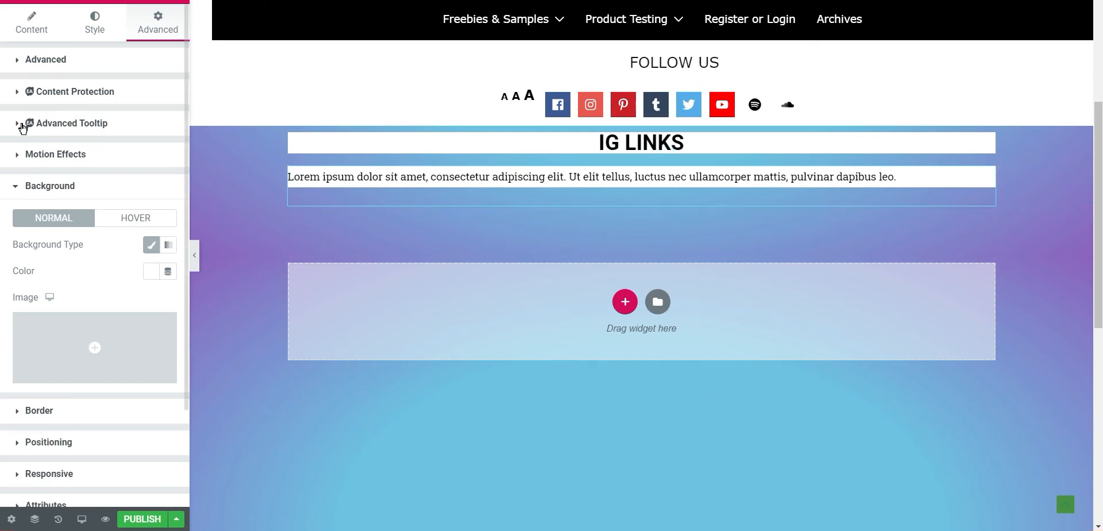
{"action": "left_click", "coordinate": [26, 23]}
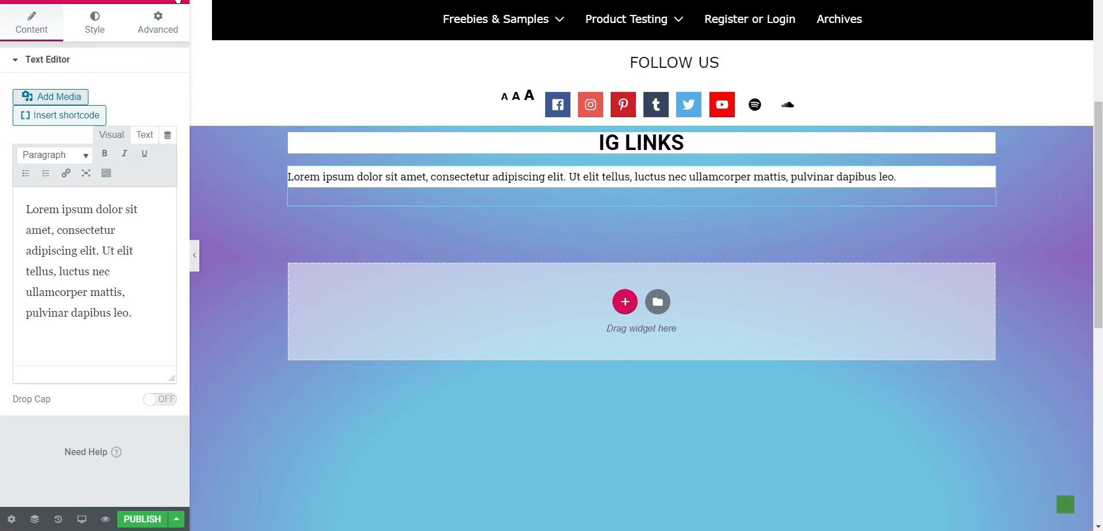
- Add a single-column section below the text and give its column a white (#FFFFFF) background
{"action": "left_click", "coordinate": [178, 0]}
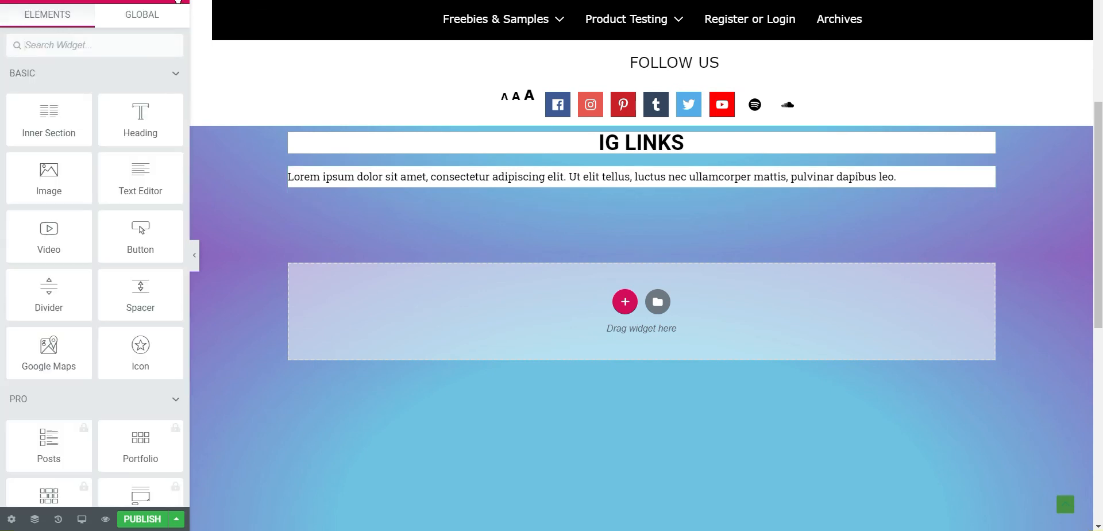
{"action": "left_click", "coordinate": [625, 302]}
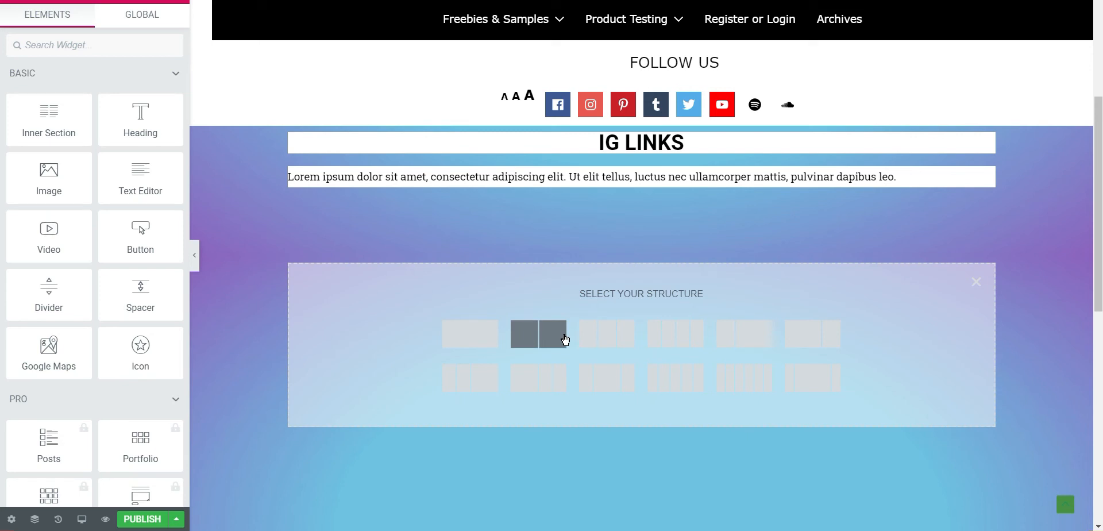
{"action": "left_click", "coordinate": [475, 338]}
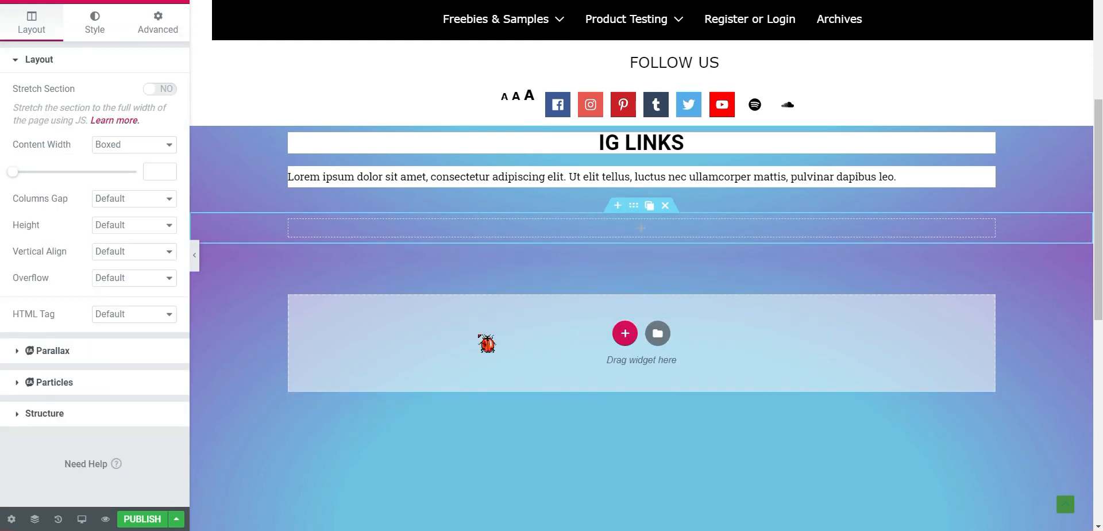
{"action": "left_click", "coordinate": [148, 34]}
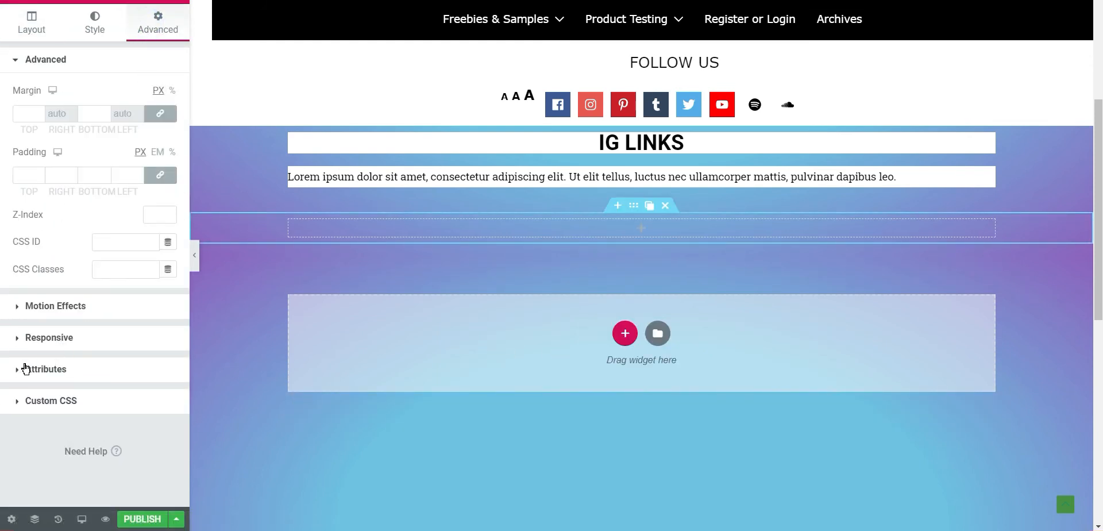
{"action": "left_click", "coordinate": [94, 25]}
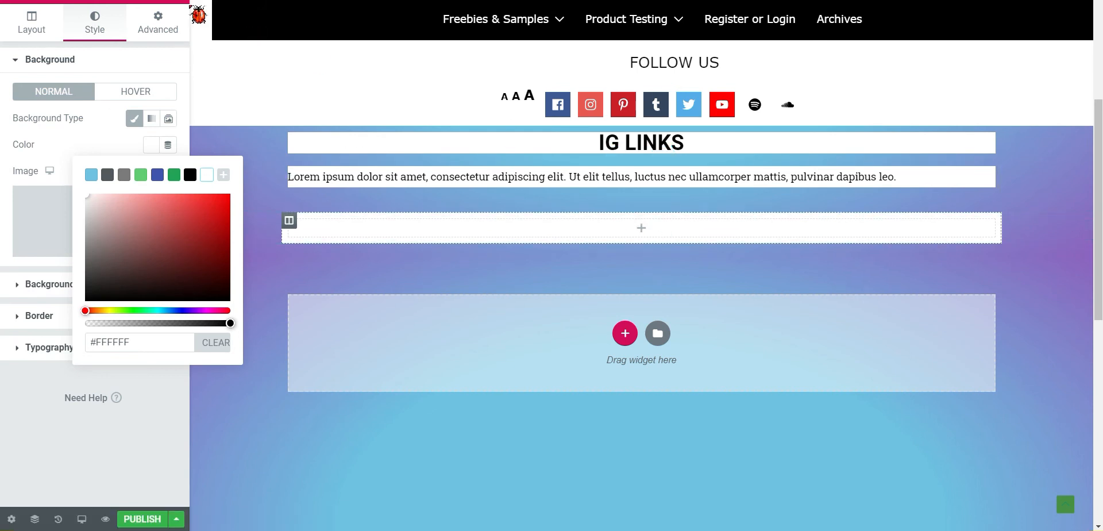
- Add a Button widget to the empty white column, centre it and set its size to Extra Large
{"action": "left_click", "coordinate": [178, 1]}
{"action": "left_click", "coordinate": [178, 2]}
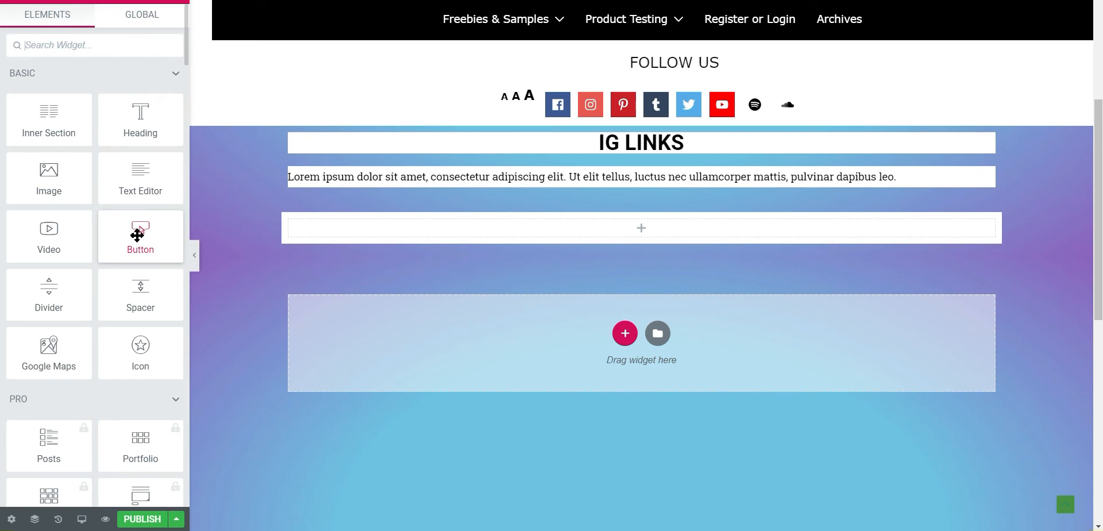
{"action": "left_click_drag", "start_coordinate": [136, 239], "coordinate": [532, 243]}
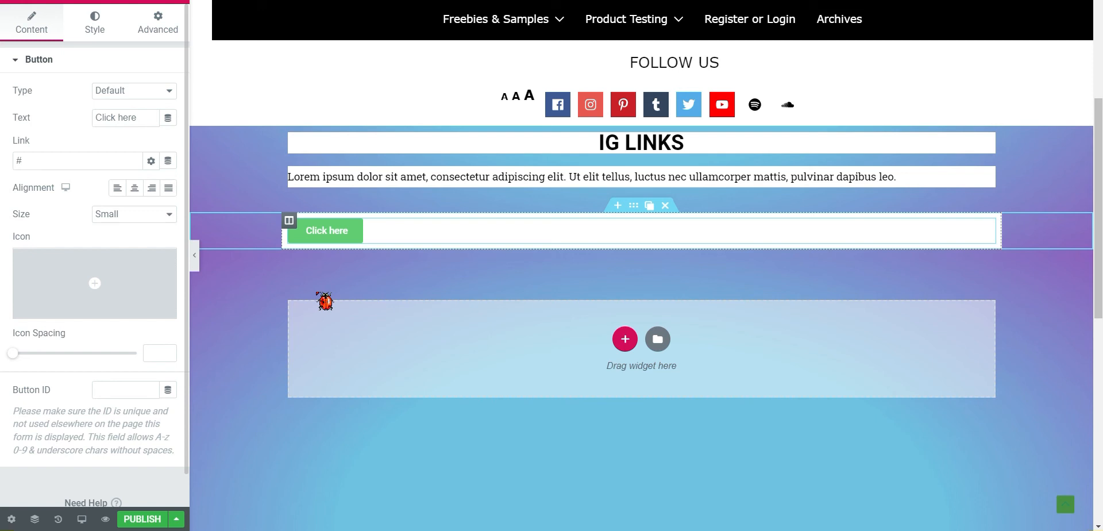
{"action": "left_click", "coordinate": [137, 189]}
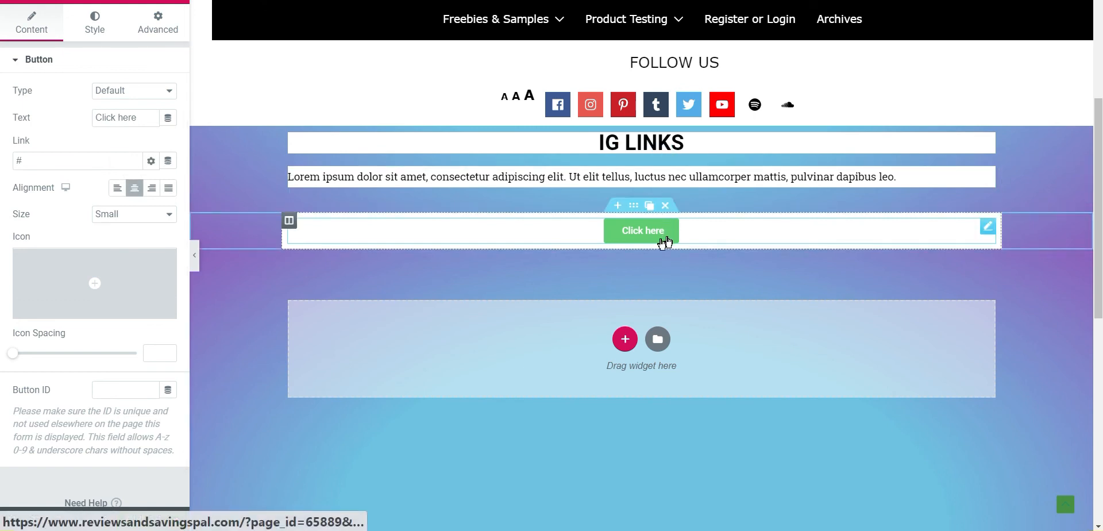
{"action": "left_click", "coordinate": [152, 215]}
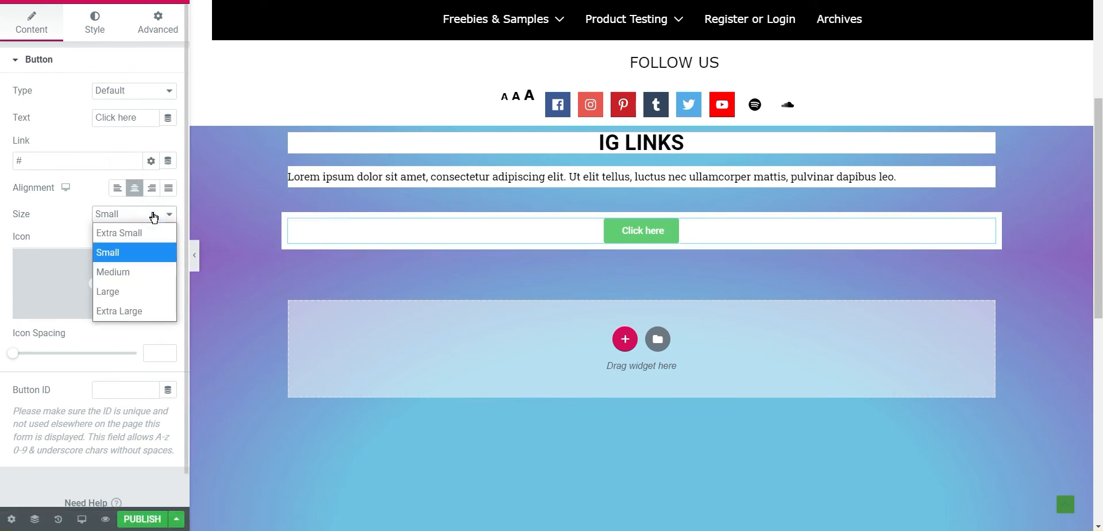
{"action": "left_click", "coordinate": [122, 310]}
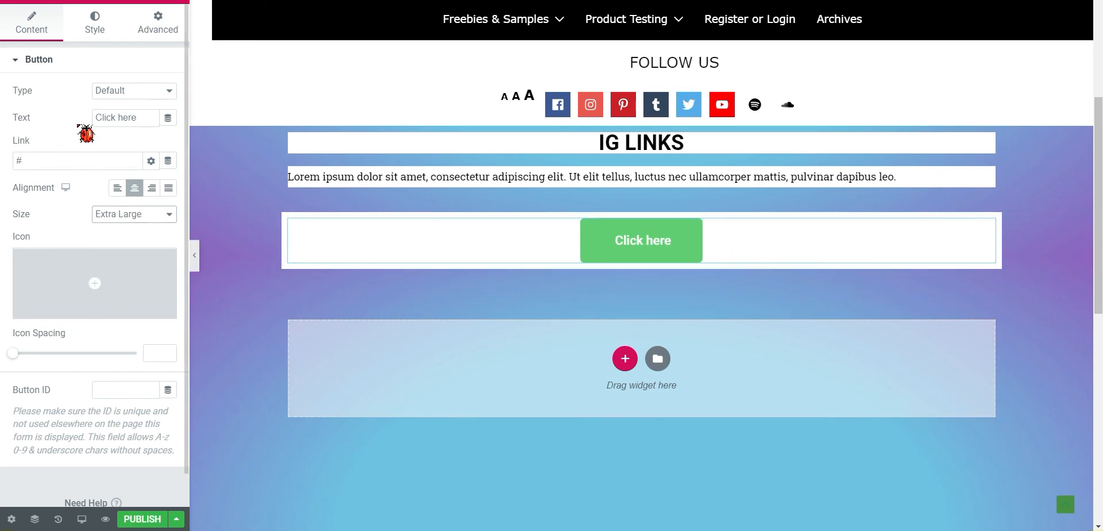
- Replace the button's text with "Come pin with us"
{"action": "left_click", "coordinate": [147, 117]}
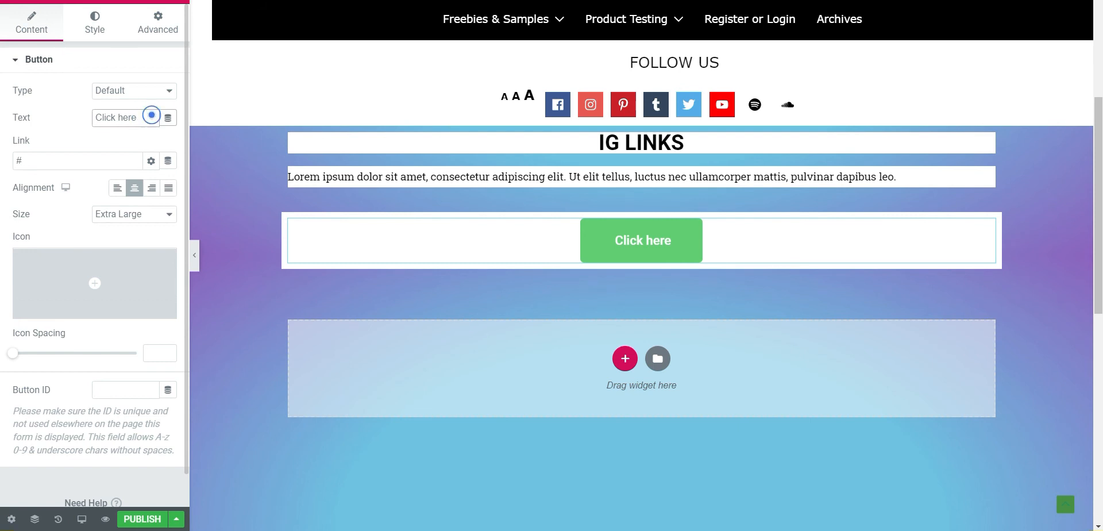
{"action": "left_click_drag", "start_coordinate": [151, 117], "coordinate": [86, 122]}
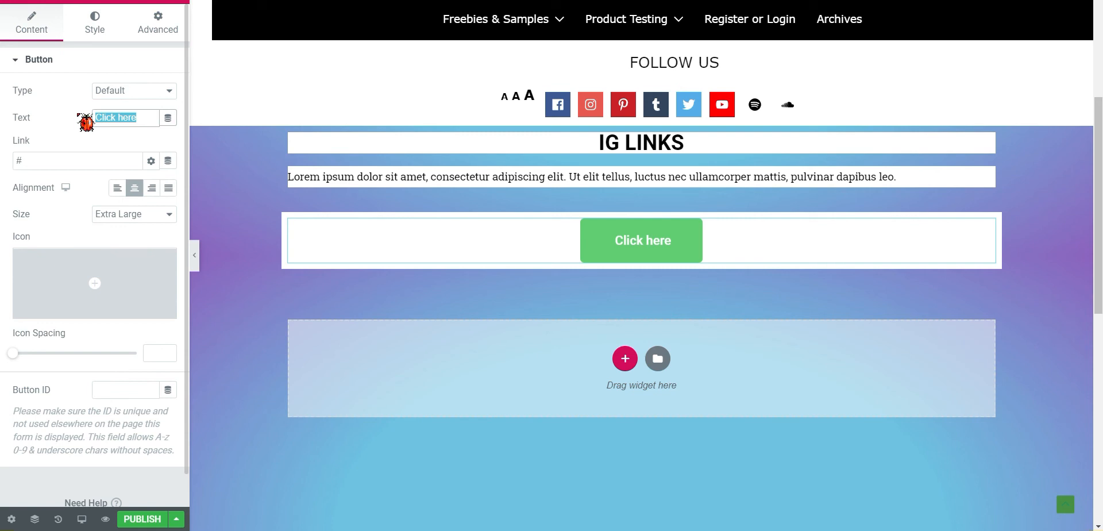
{"action": "type", "text": "Come pin with us"}
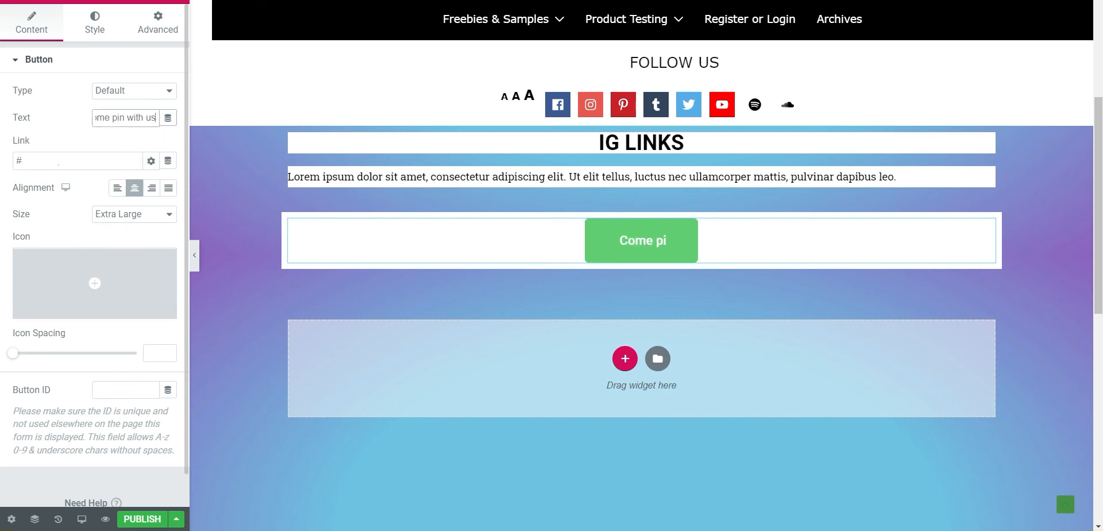
- Examine the button's link field and its link options for opening in a new window, nofollow and custom attributes
{"action": "left_click", "coordinate": [63, 160]}
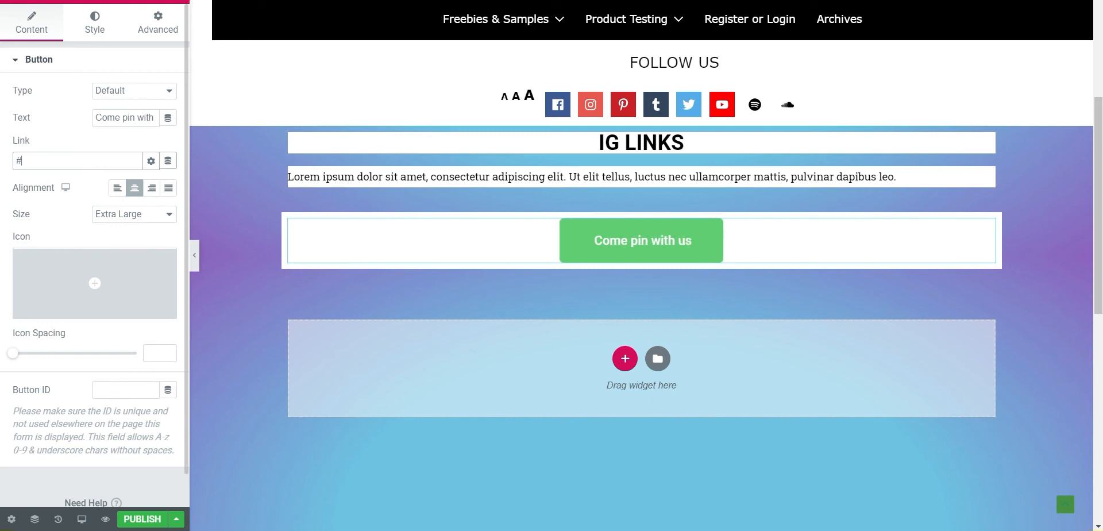
{"action": "double_click", "coordinate": [19, 163]}
{"action": "left_click", "coordinate": [151, 161]}
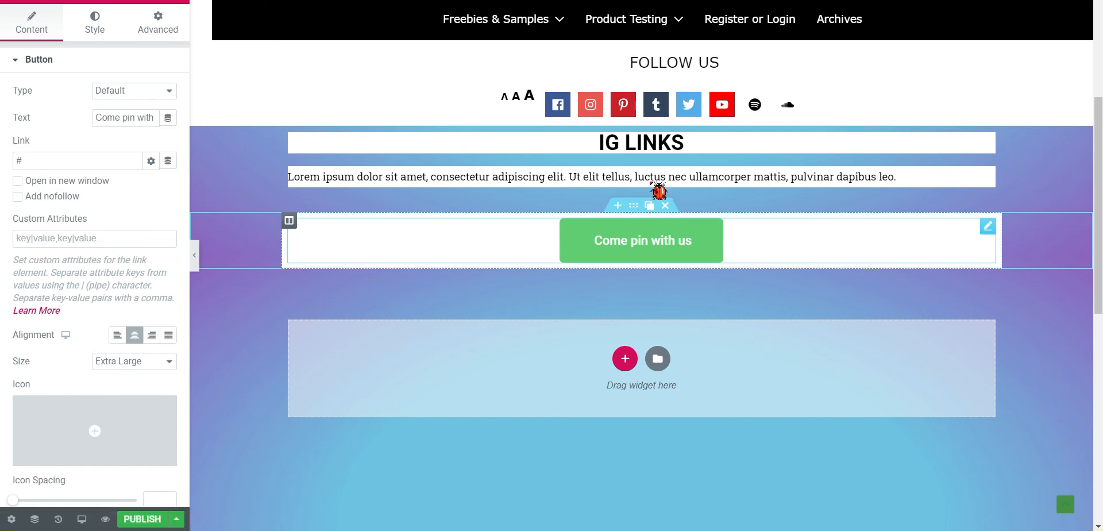
{"action": "right_click", "coordinate": [585, 233]}
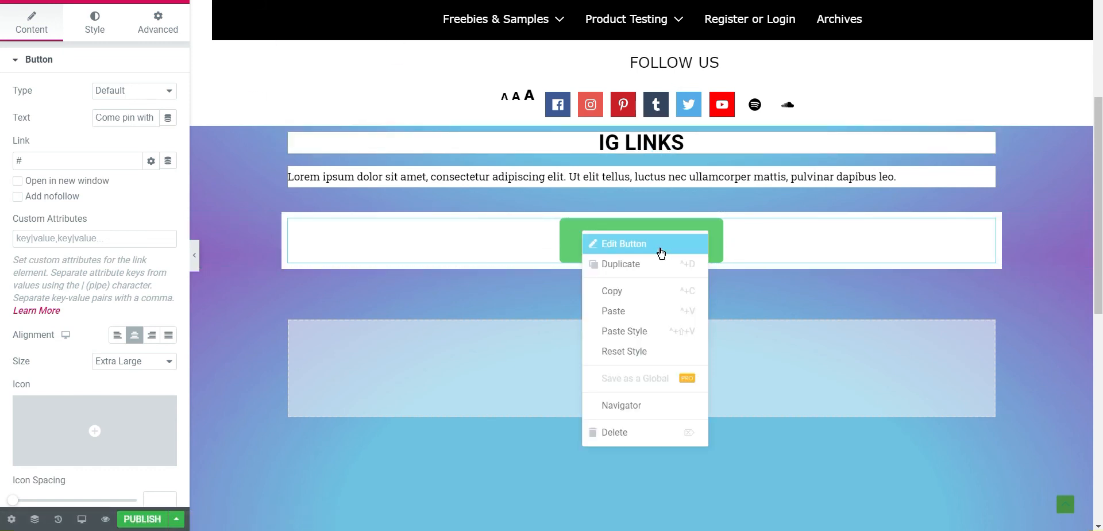
{"action": "left_click", "coordinate": [485, 251]}
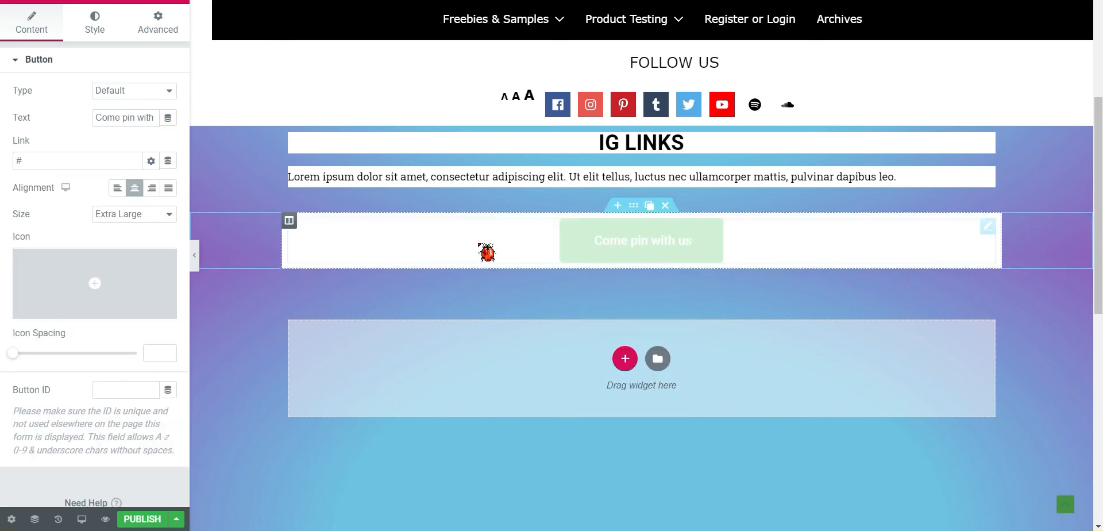
- Set the button's own background colour to light green (#61CE70)
{"action": "left_click", "coordinate": [90, 29]}
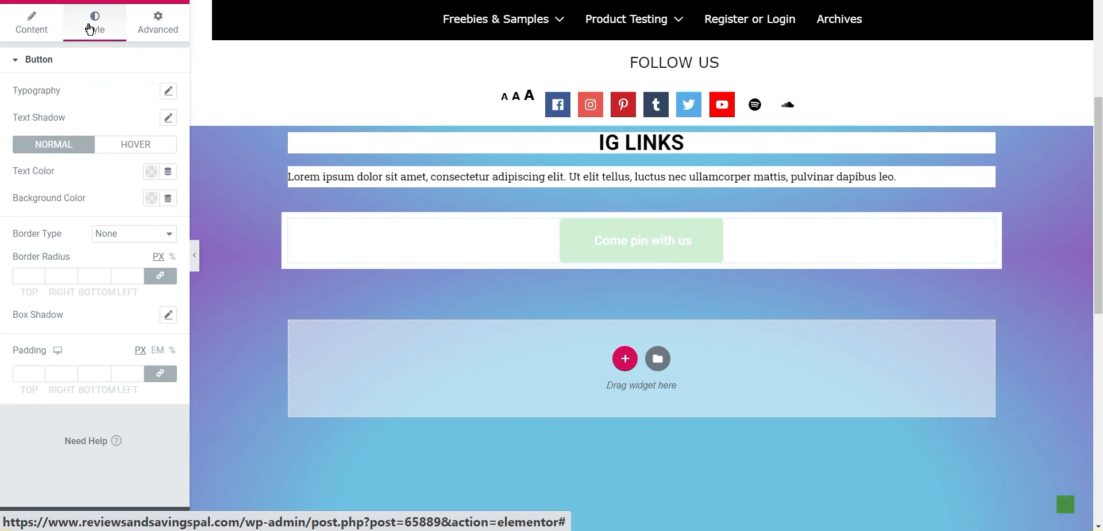
{"action": "left_click", "coordinate": [152, 201]}
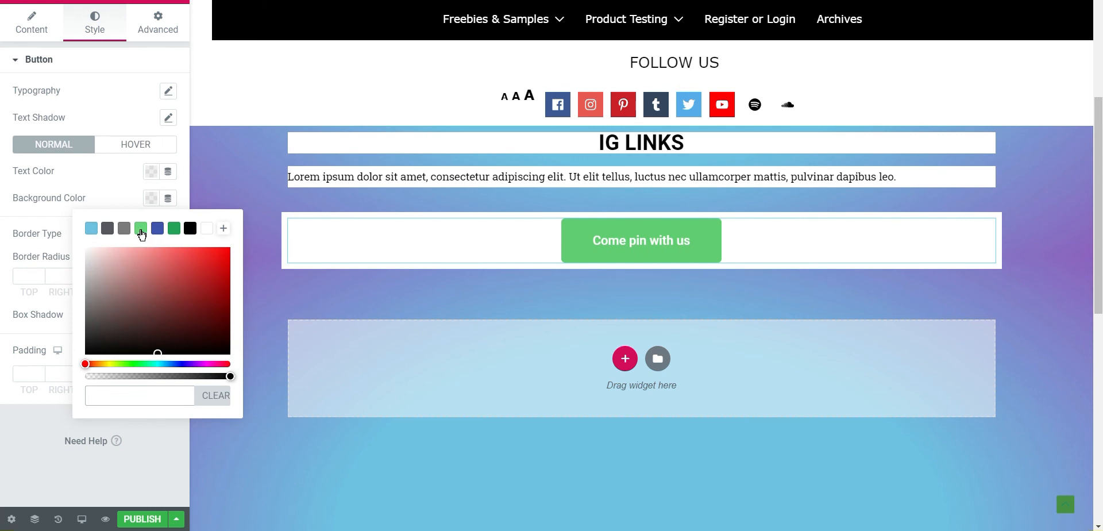
{"action": "left_click", "coordinate": [141, 228]}
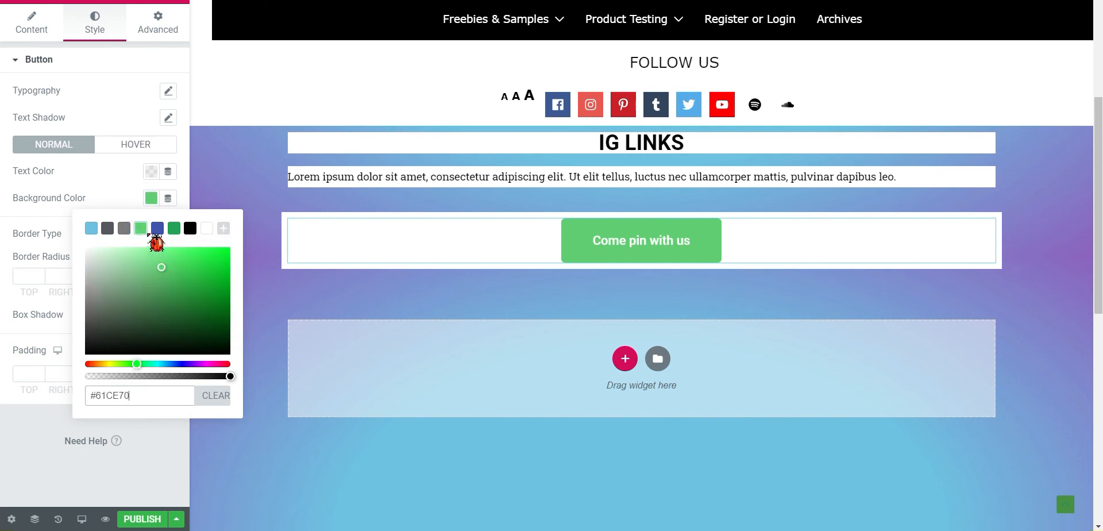
{"action": "left_click", "coordinate": [118, 179]}
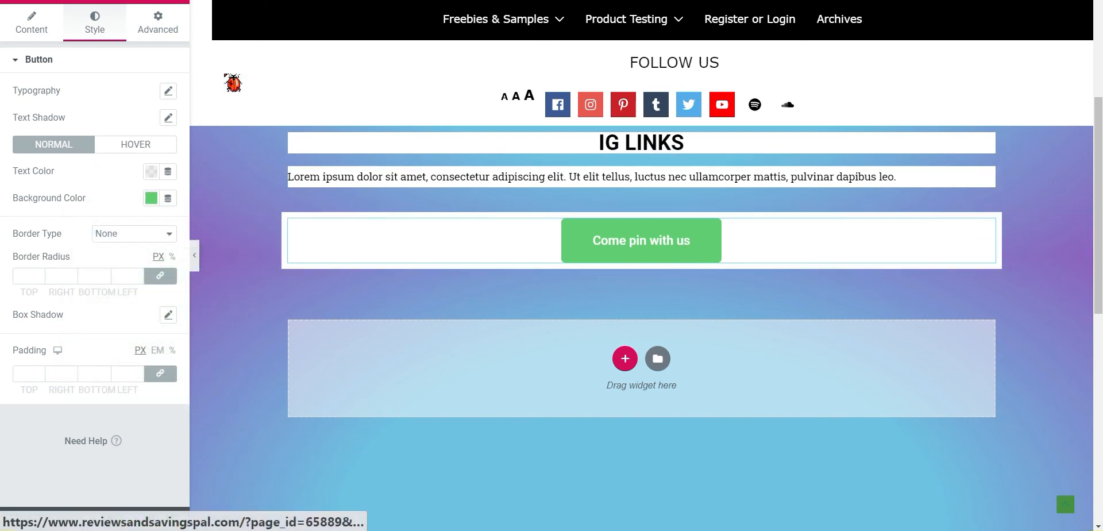
- Give the whole button widget a classic background in the same light green (#61CE70)
{"action": "left_click", "coordinate": [157, 33]}
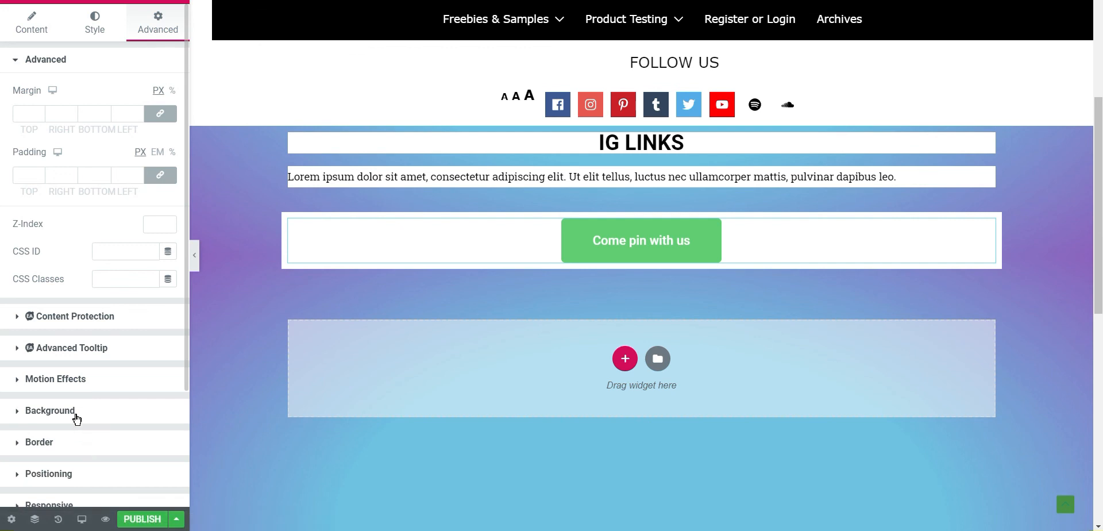
{"action": "left_click", "coordinate": [75, 412]}
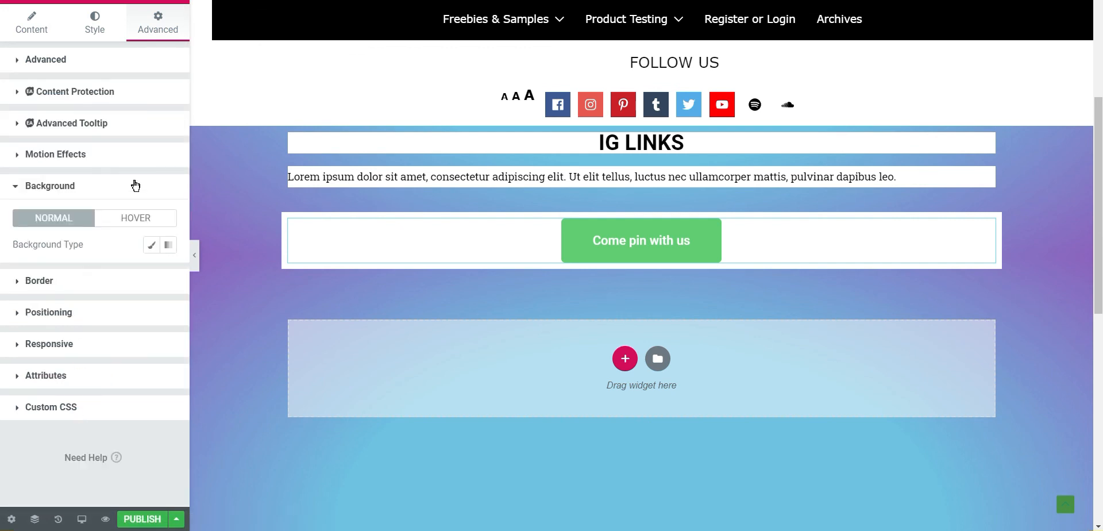
{"action": "left_click", "coordinate": [151, 245]}
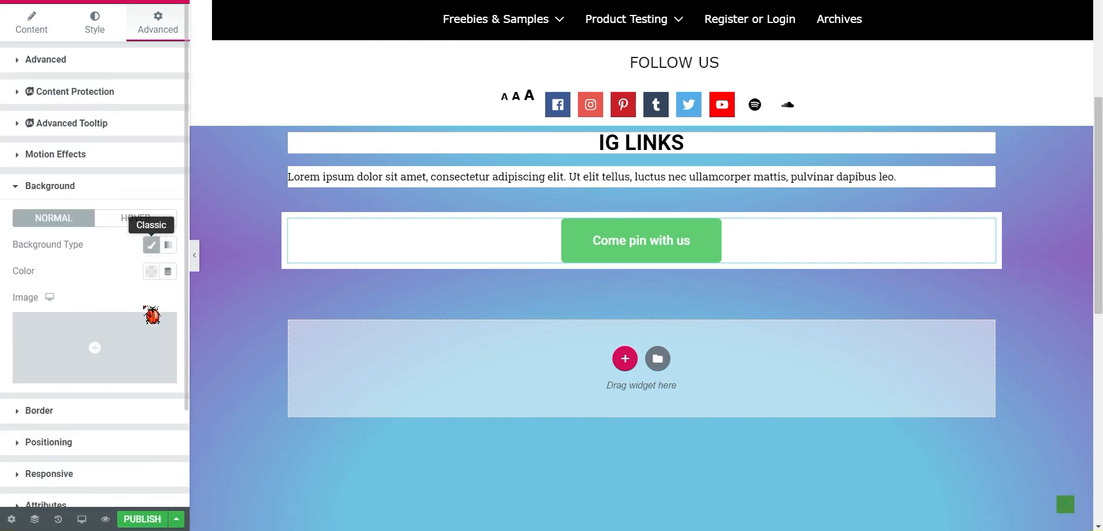
{"action": "left_click", "coordinate": [150, 272]}
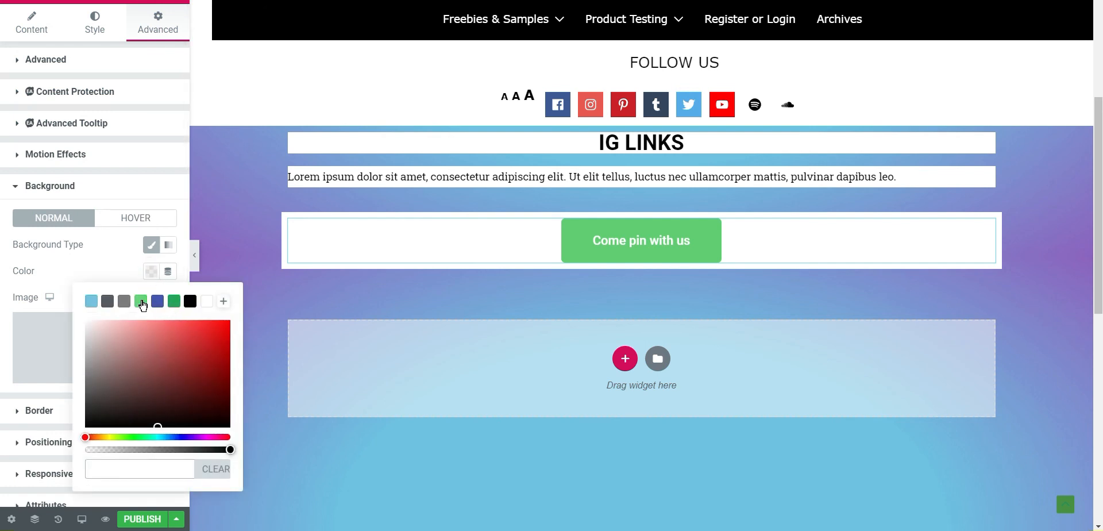
{"action": "left_click", "coordinate": [141, 301]}
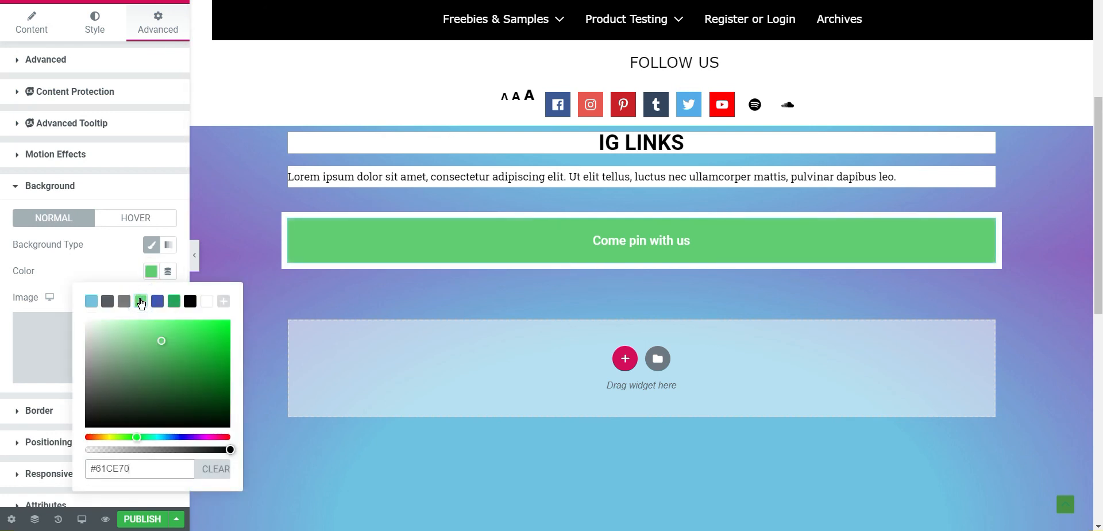
- Try dark green (#23A455), a semi-transparent version of it and blue (#4054B2) as the widget background, and return to light green (#61CE70)
{"action": "left_click", "coordinate": [174, 302]}
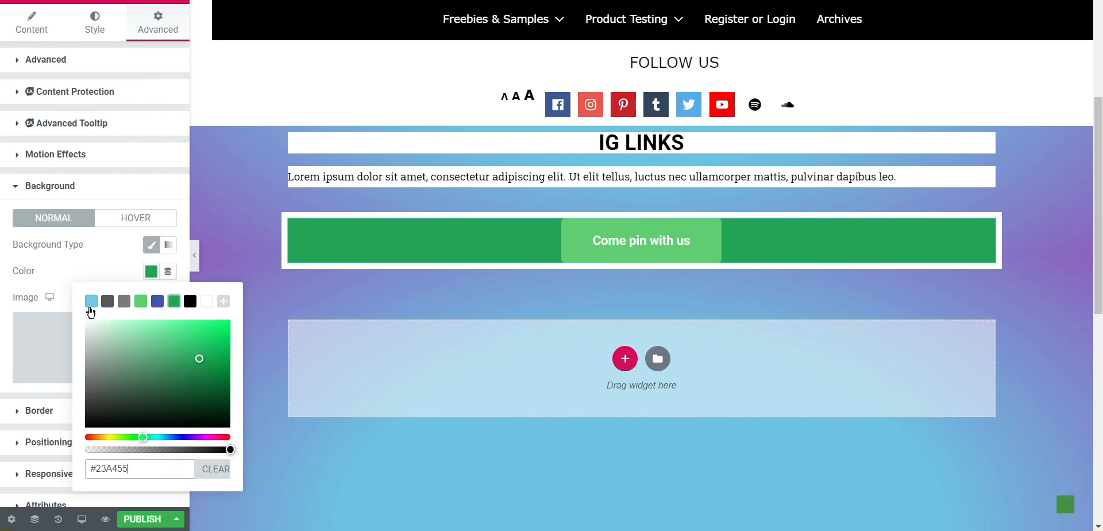
{"action": "left_click_drag", "start_coordinate": [186, 449], "coordinate": [178, 449]}
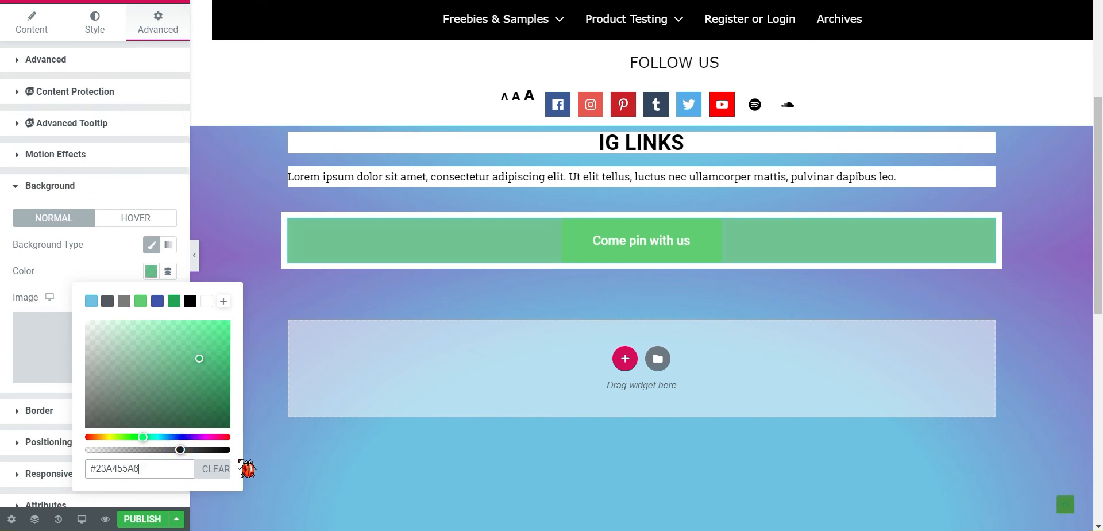
{"action": "key", "text": "BackSpace"}
{"action": "key", "text": "BackSpace"}
{"action": "type", "text": "8F"}
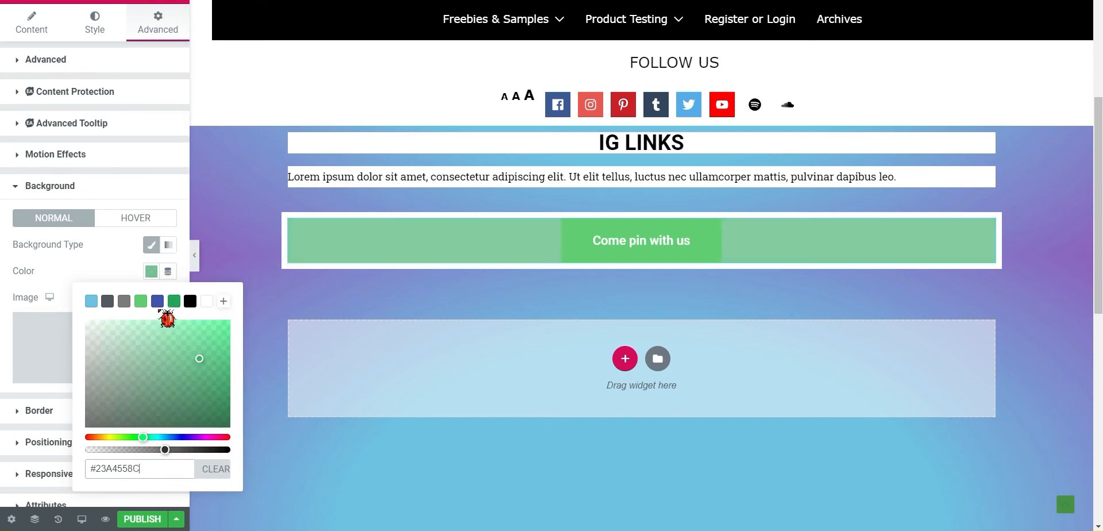
{"action": "left_click", "coordinate": [158, 302]}
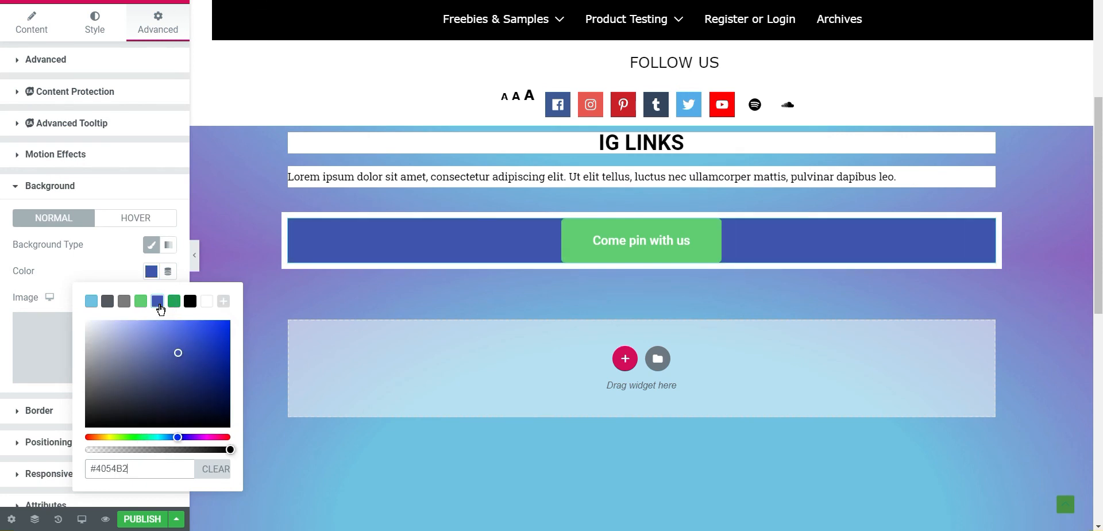
{"action": "left_click", "coordinate": [141, 302]}
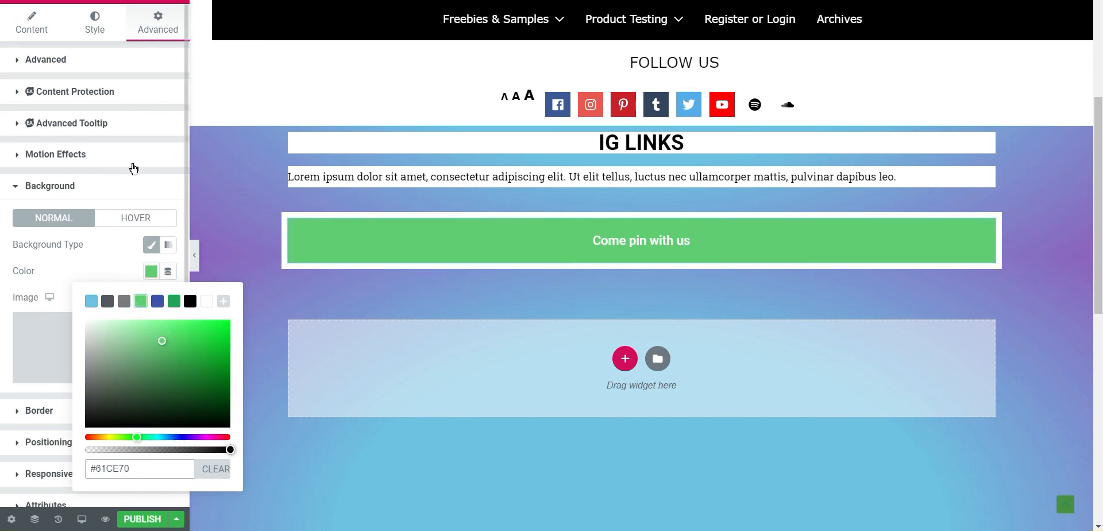
{"action": "left_click", "coordinate": [106, 268]}
- Add a solid border around the button widget with a linked width of 2 on all sides
{"action": "scroll", "coordinate": [106, 259], "scroll_direction": "down", "scroll_amount": 2}
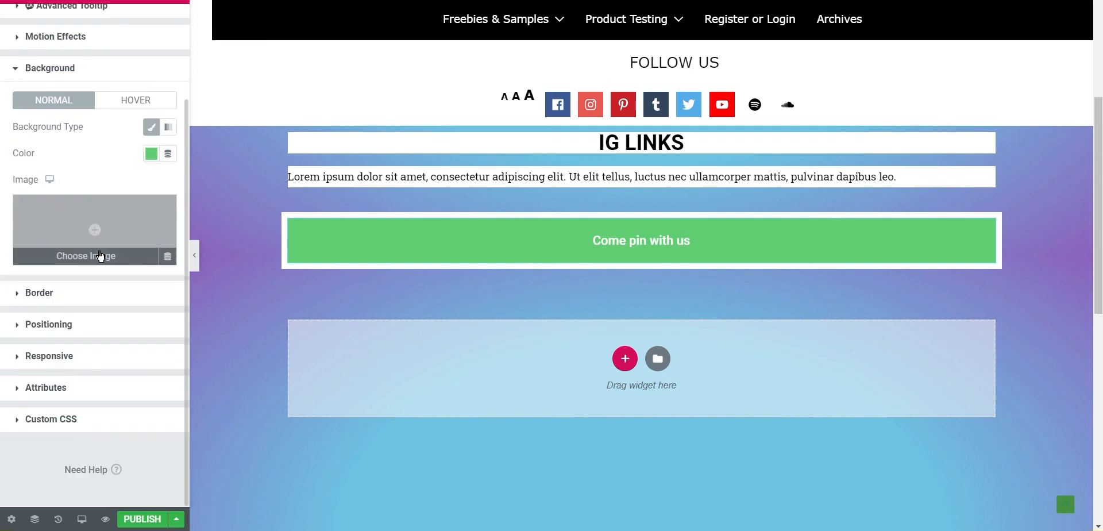
{"action": "left_click", "coordinate": [85, 292]}
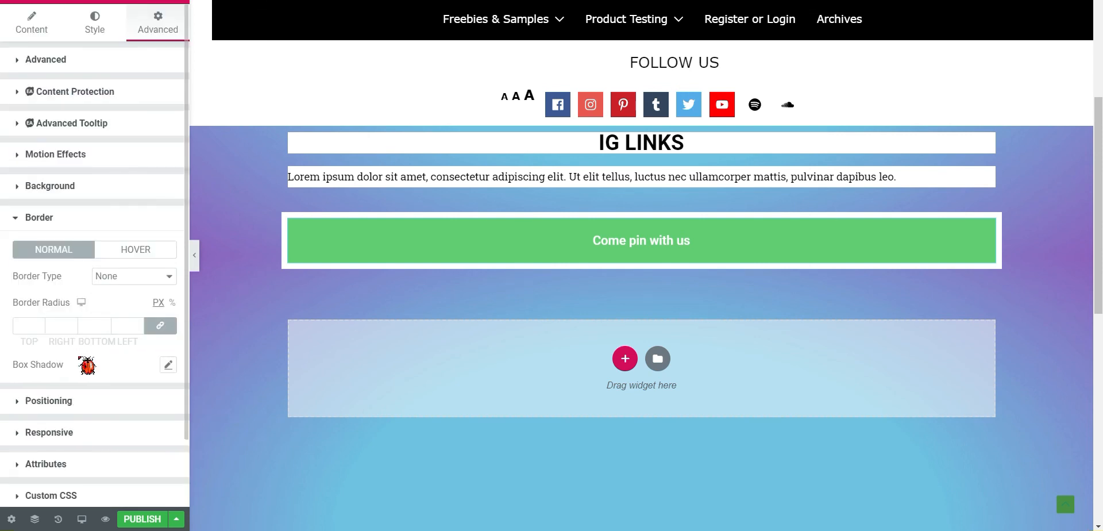
{"action": "left_click", "coordinate": [120, 275]}
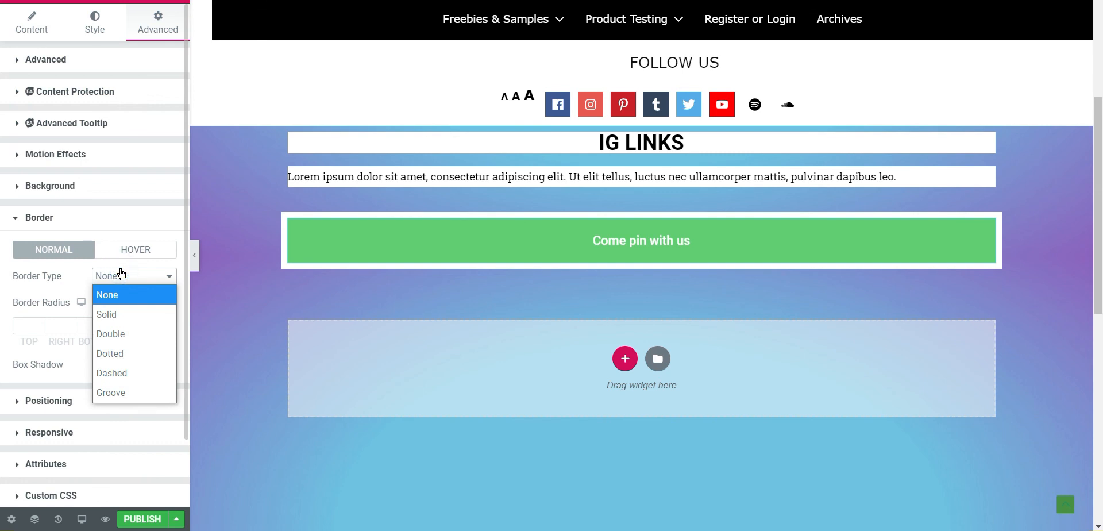
{"action": "left_click", "coordinate": [141, 316]}
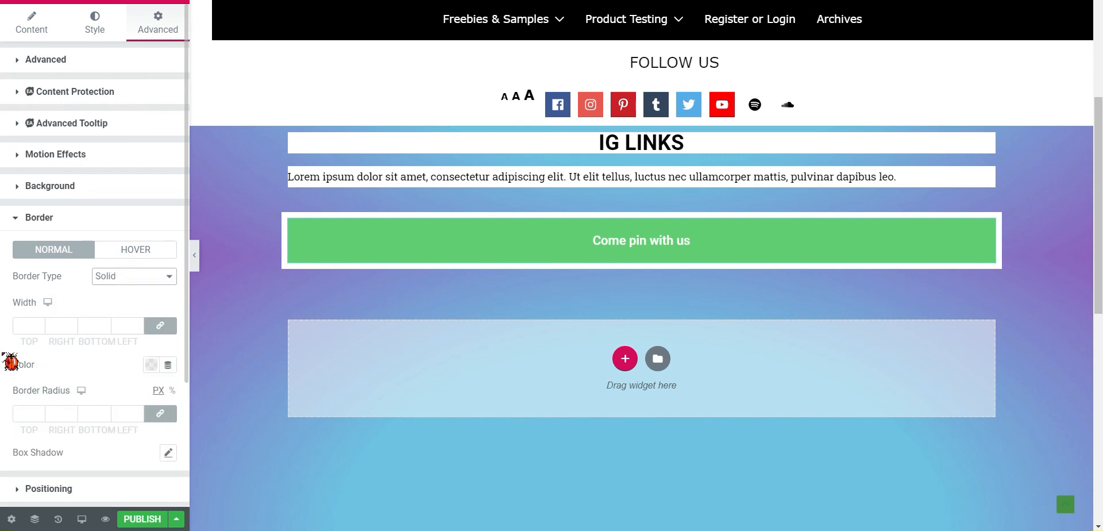
{"action": "left_click", "coordinate": [39, 325]}
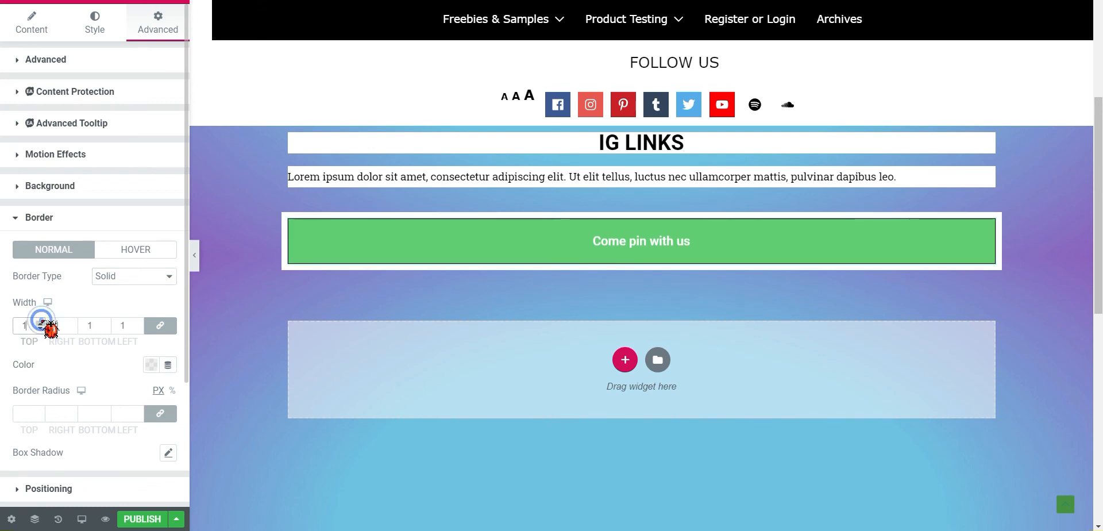
{"action": "left_click", "coordinate": [40, 324]}
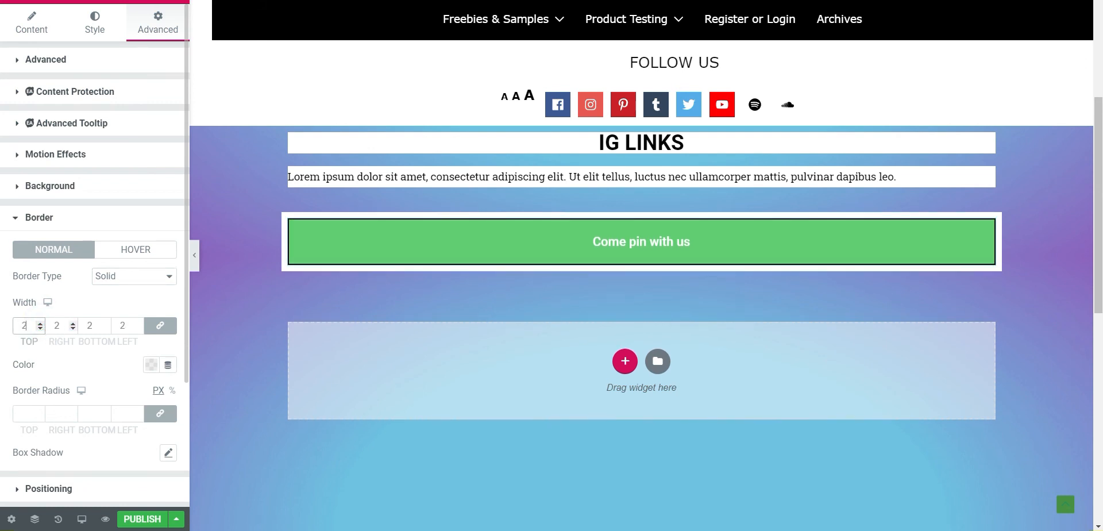
{"action": "left_click", "coordinate": [160, 327]}
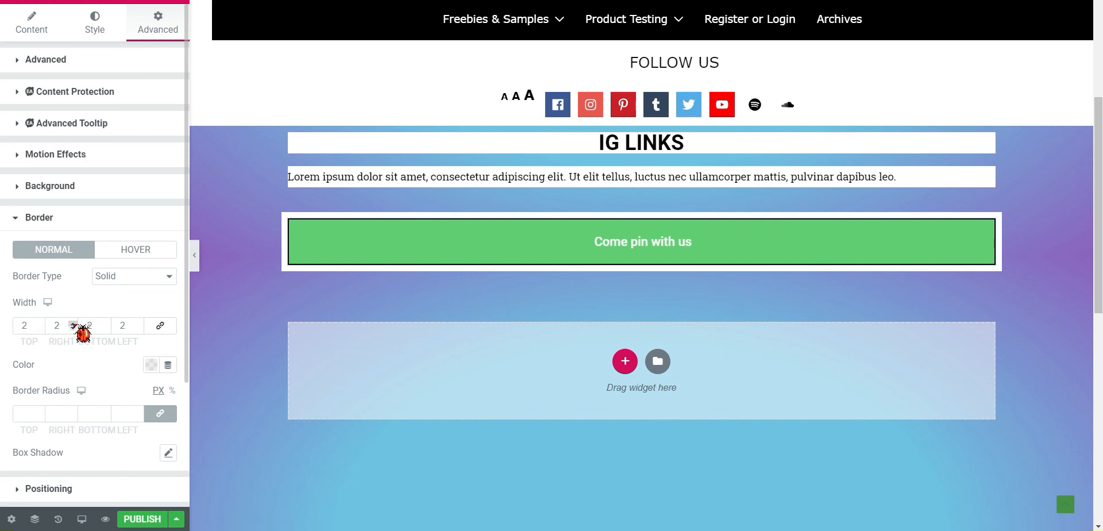
{"action": "left_click", "coordinate": [160, 326]}
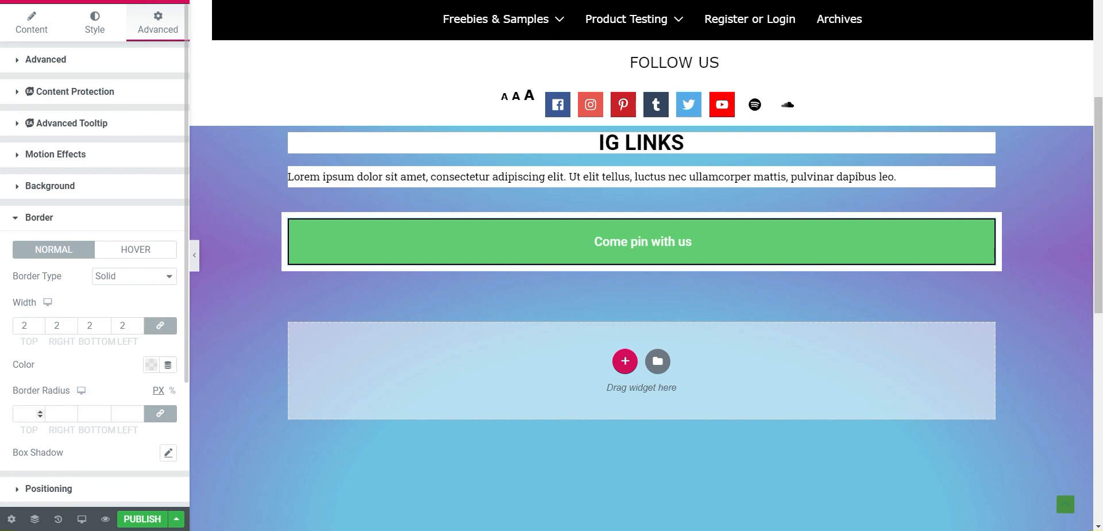
- Preview the page in the tablet and mobile layouts and return to the desktop view
{"action": "scroll", "coordinate": [109, 368], "scroll_direction": "down", "scroll_amount": 3}
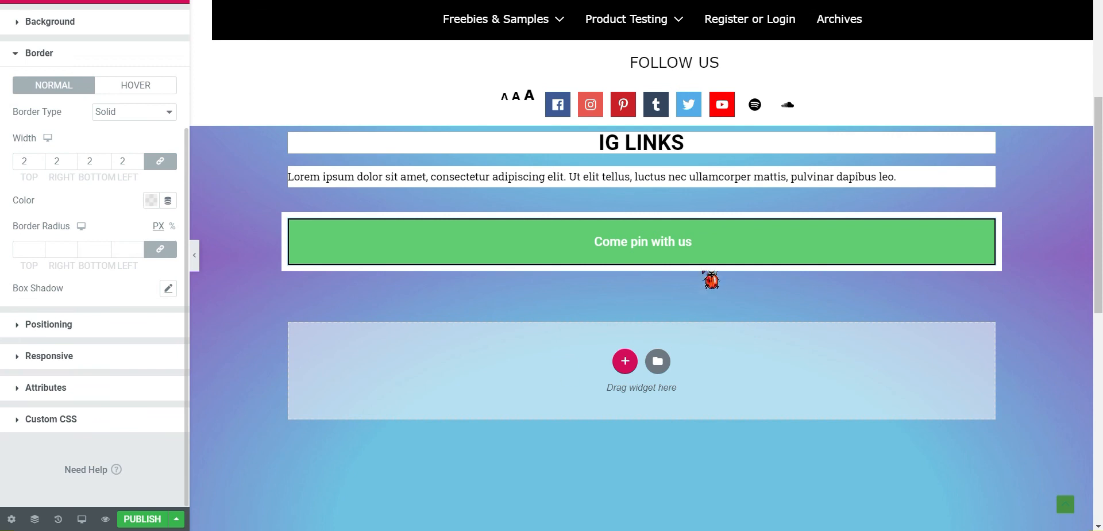
{"action": "left_click", "coordinate": [83, 520]}
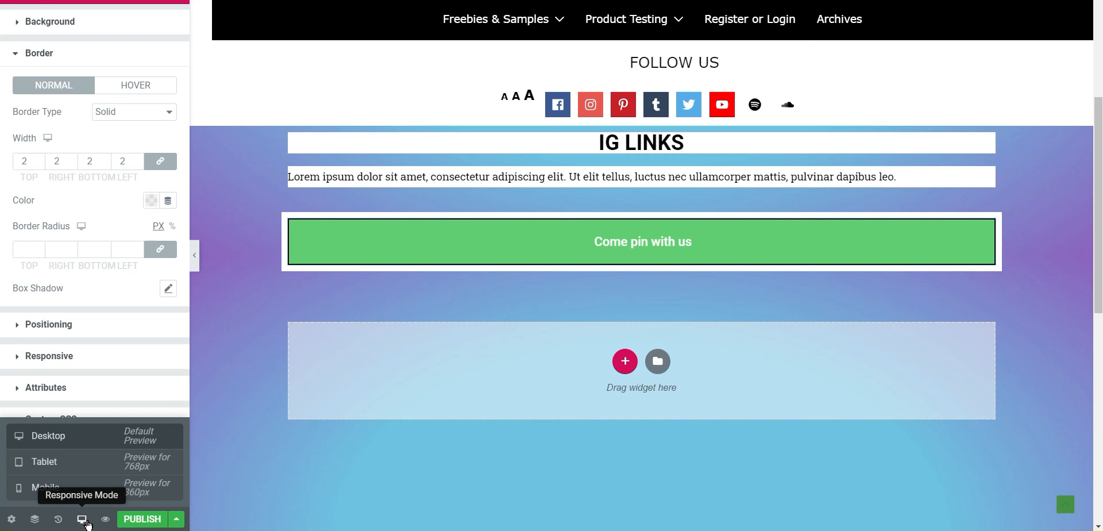
{"action": "left_click", "coordinate": [85, 463]}
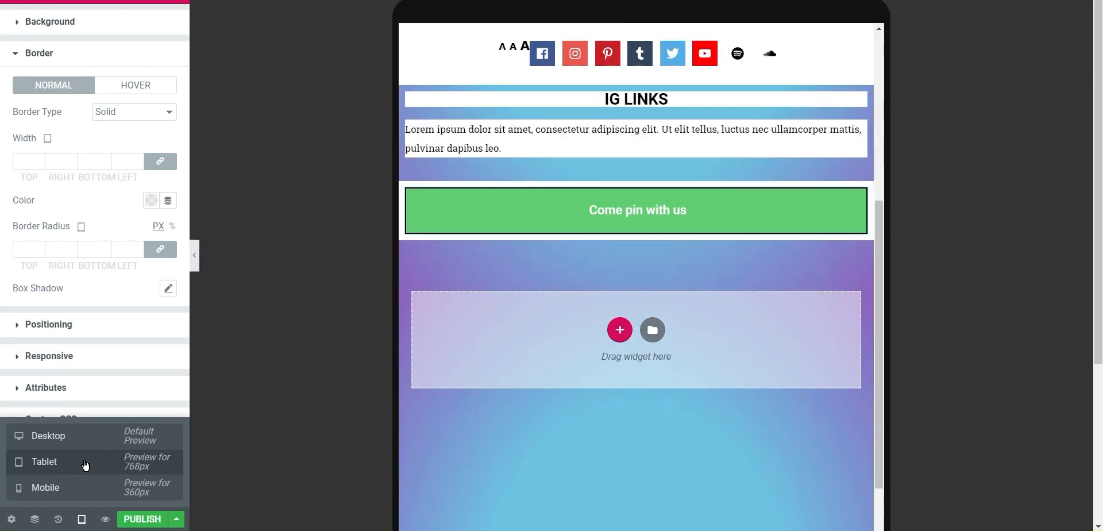
{"action": "left_click", "coordinate": [81, 491]}
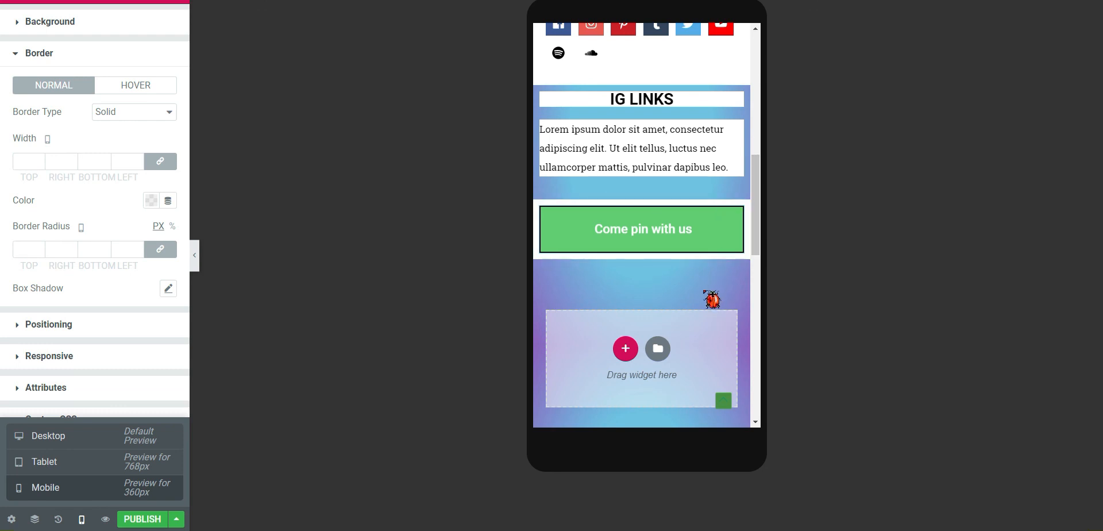
{"action": "left_click", "coordinate": [64, 436]}
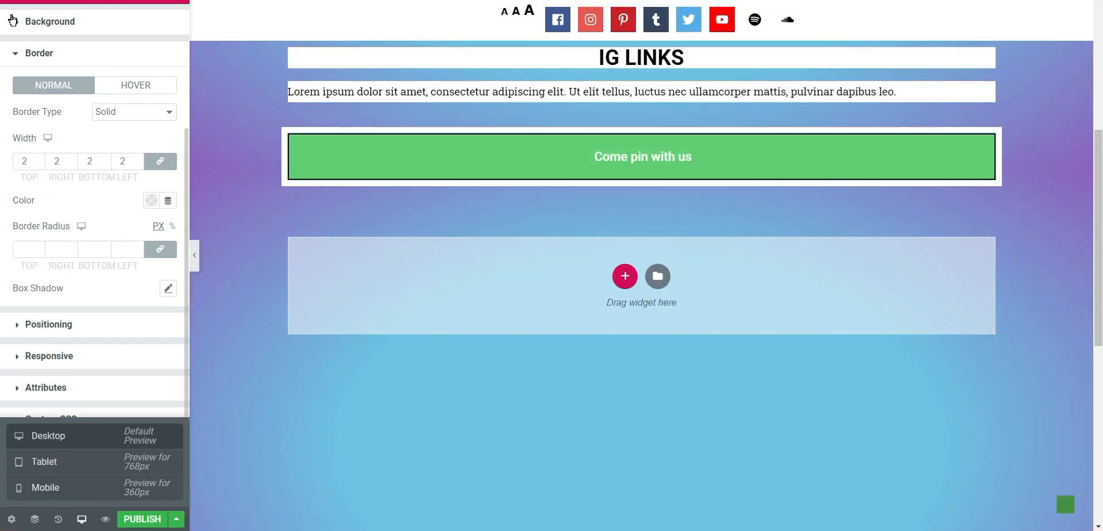
- Add a new button widget below the "Come pin with us" button, centre it and set its size to Large
{"action": "left_click", "coordinate": [13, 21]}
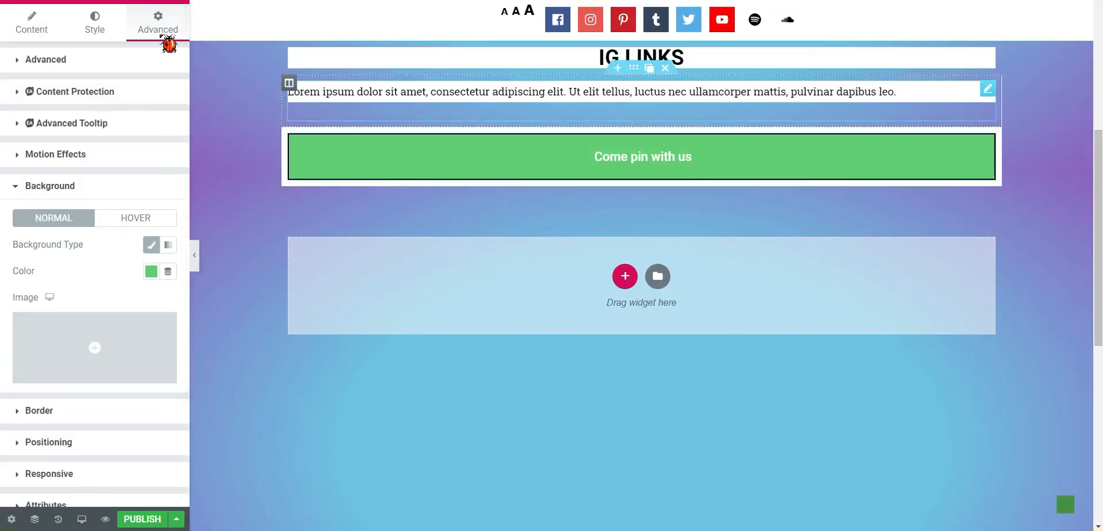
{"action": "left_click", "coordinate": [171, 2]}
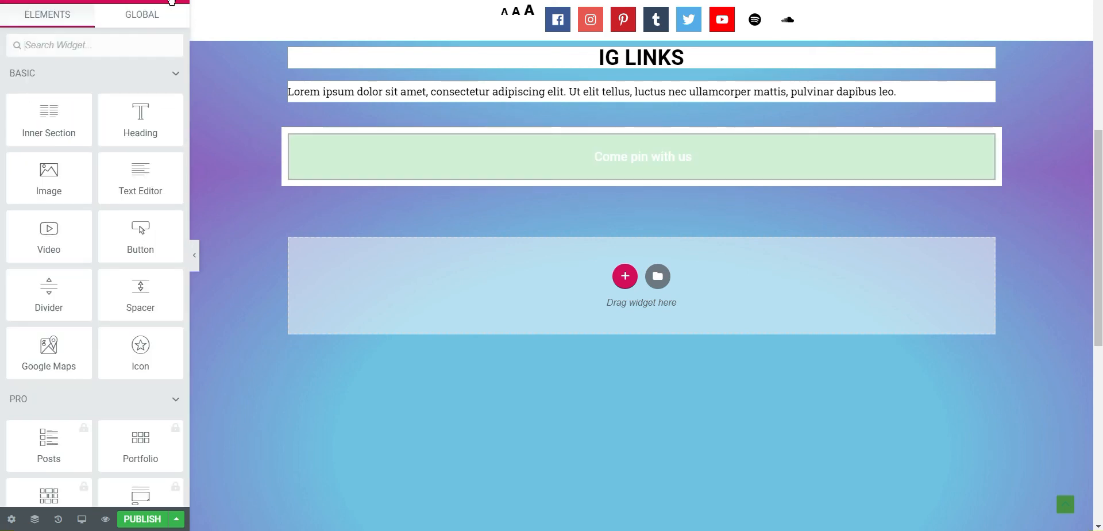
{"action": "left_click_drag", "start_coordinate": [146, 244], "coordinate": [657, 172]}
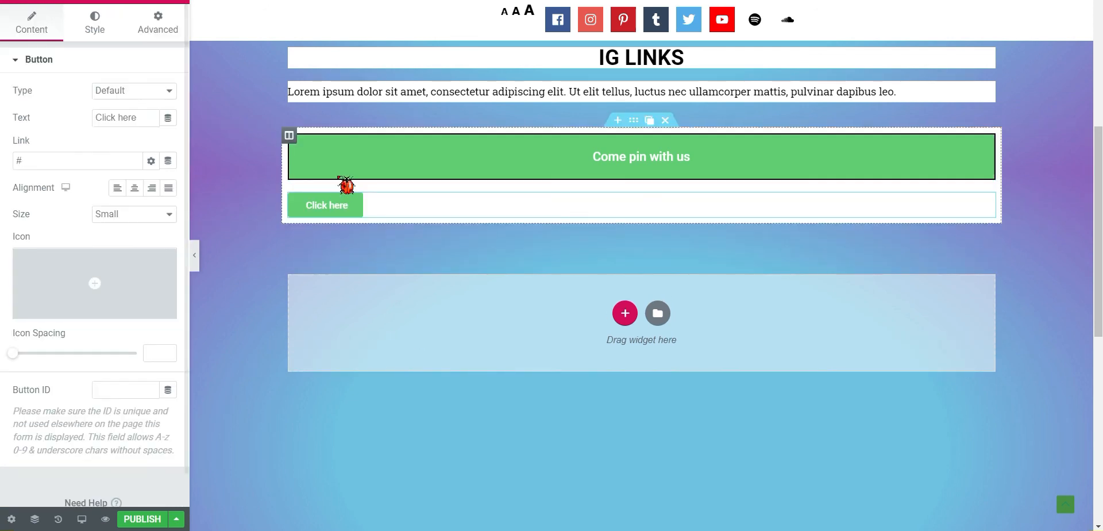
{"action": "left_click", "coordinate": [135, 189]}
{"action": "left_click", "coordinate": [163, 215]}
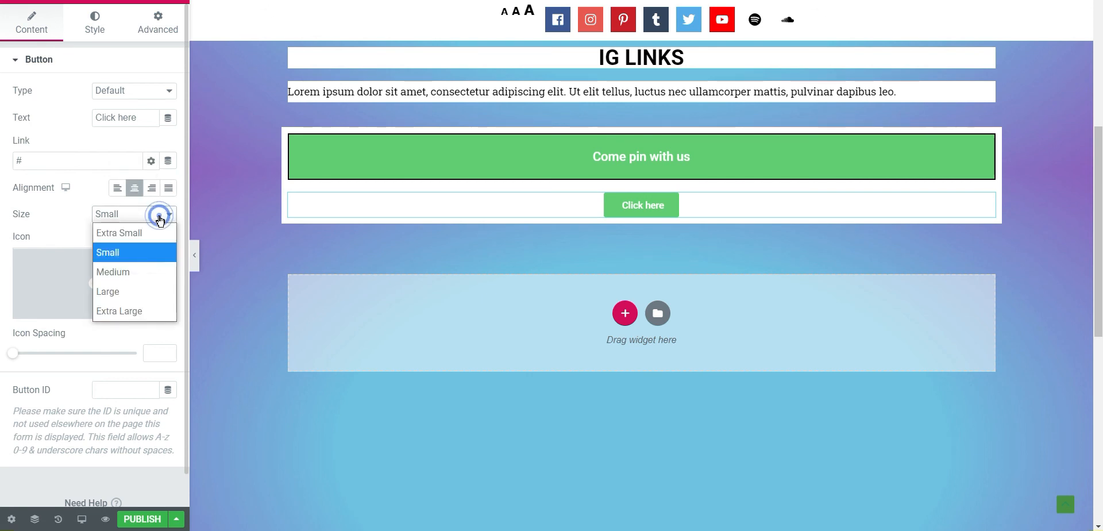
{"action": "left_click", "coordinate": [143, 291]}
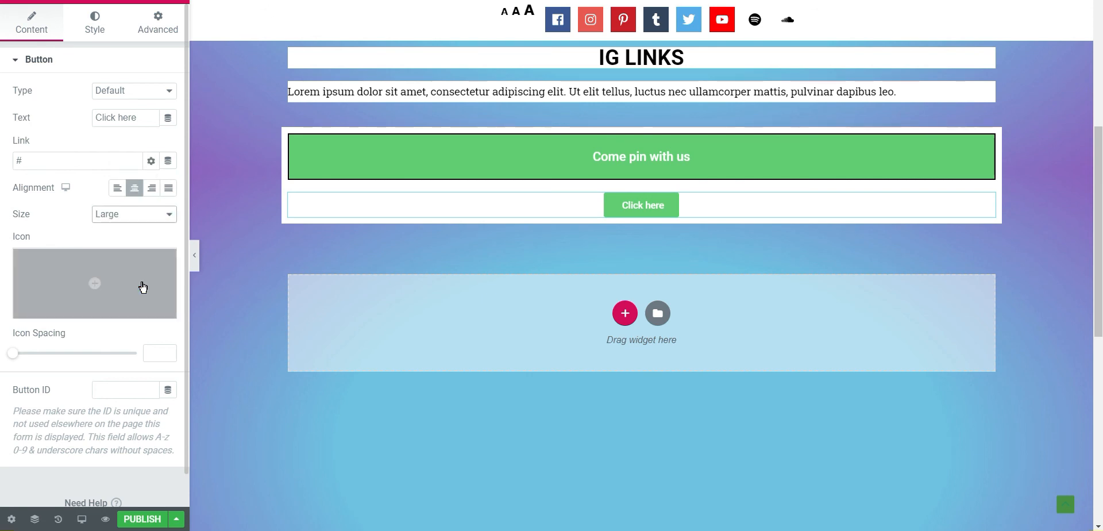
- Duplicate the large centred "Click here" button
{"action": "right_click", "coordinate": [645, 208]}
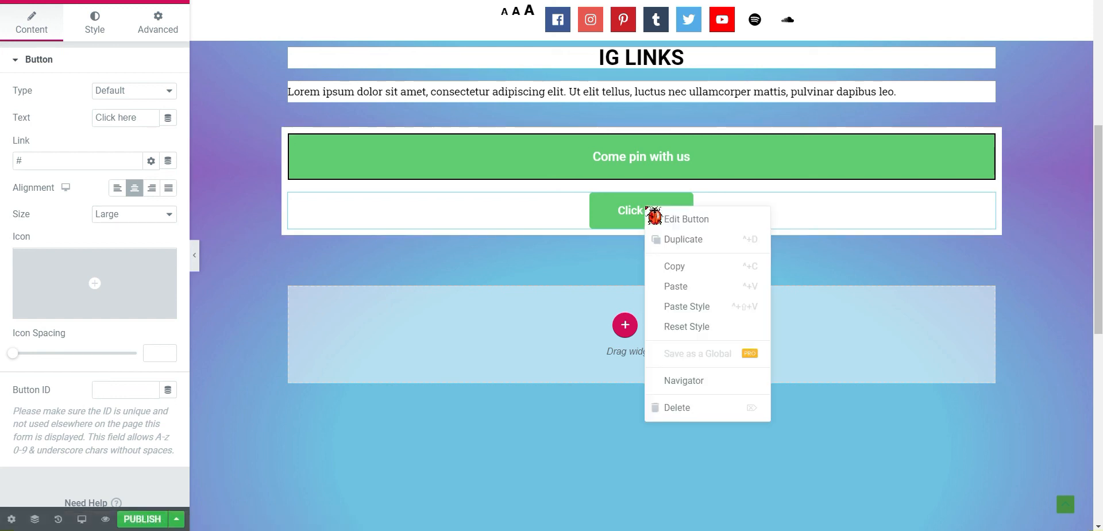
{"action": "left_click", "coordinate": [713, 243]}
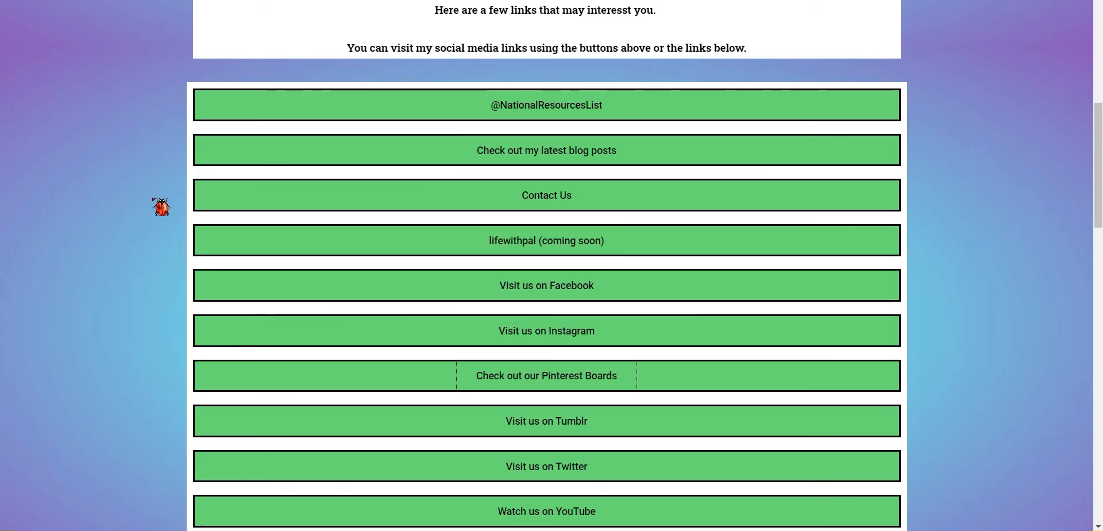
- Review the heading, intro text and link buttons on the finished Instagram Links page, and return to the page editor
{"action": "scroll", "coordinate": [92, 204], "scroll_direction": "up", "scroll_amount": 7}
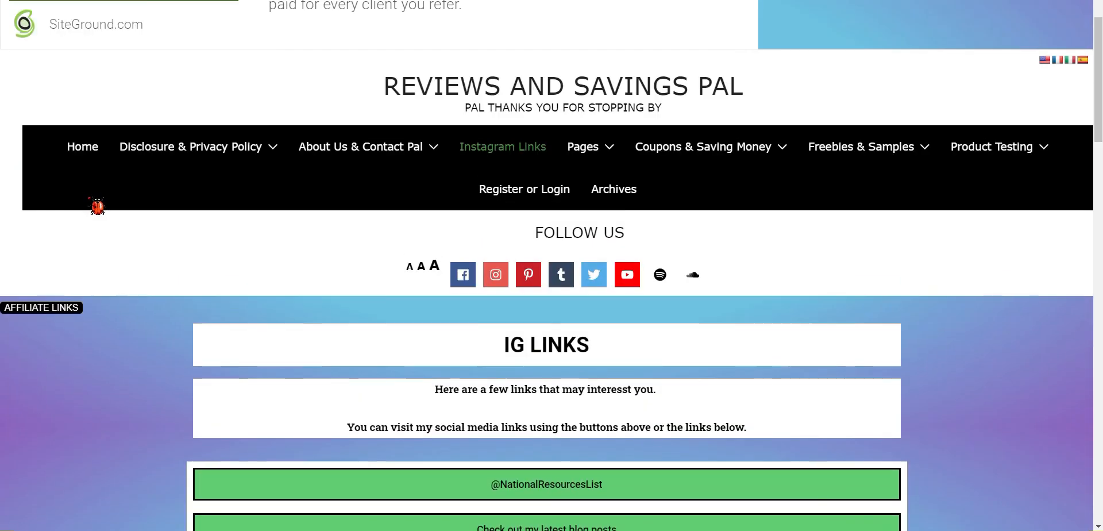
{"action": "scroll", "coordinate": [97, 205], "scroll_direction": "down", "scroll_amount": 4}
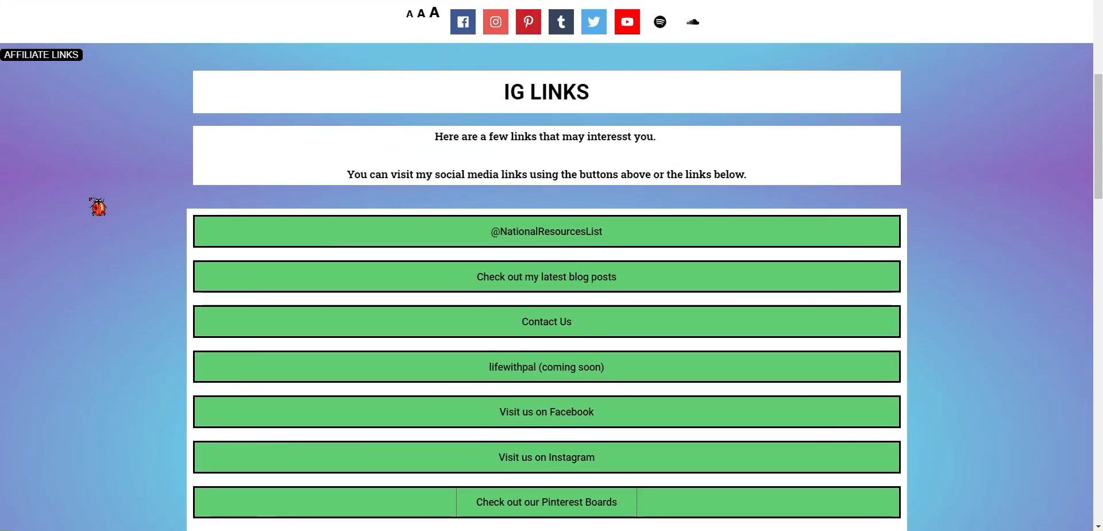
{"action": "scroll", "coordinate": [138, 222], "scroll_direction": "down", "scroll_amount": 2}
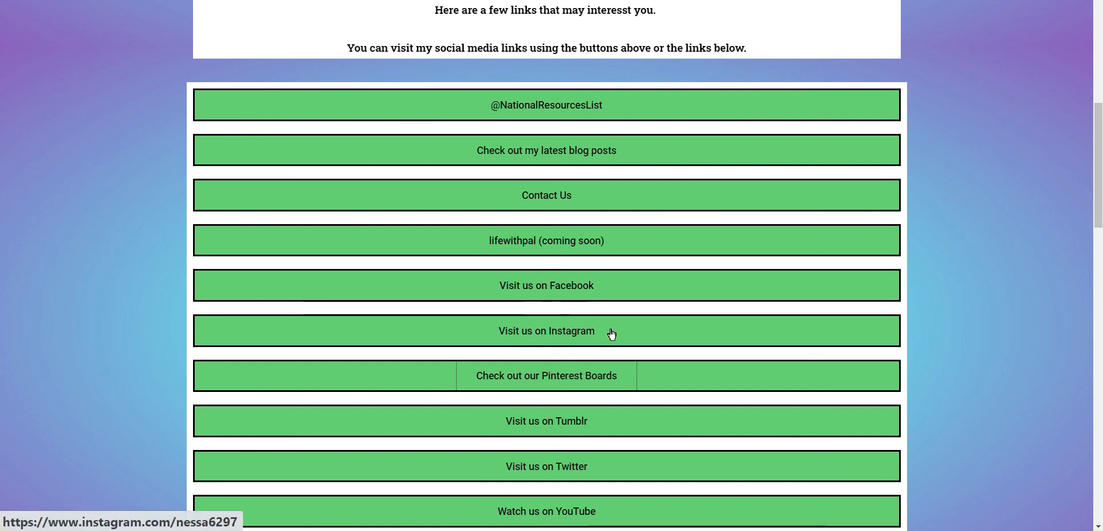
{"action": "left_click", "coordinate": [563, 382]}
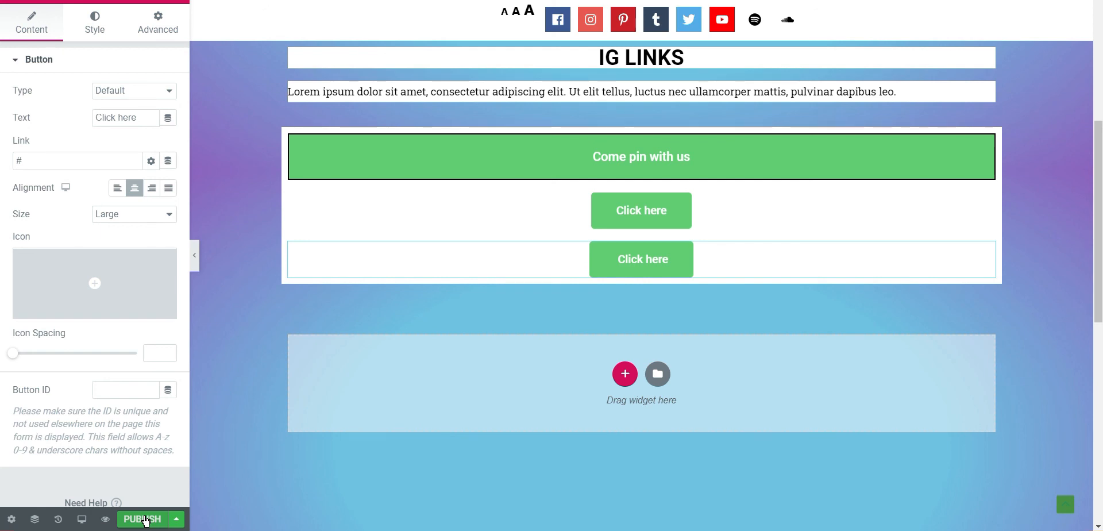
- Open the save options for the links page
{"action": "left_click", "coordinate": [177, 519]}
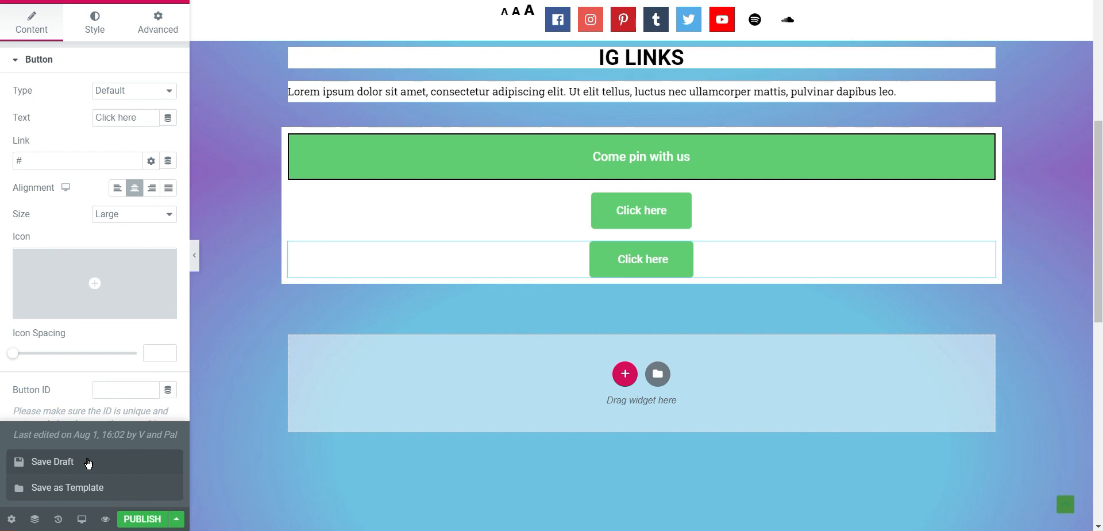